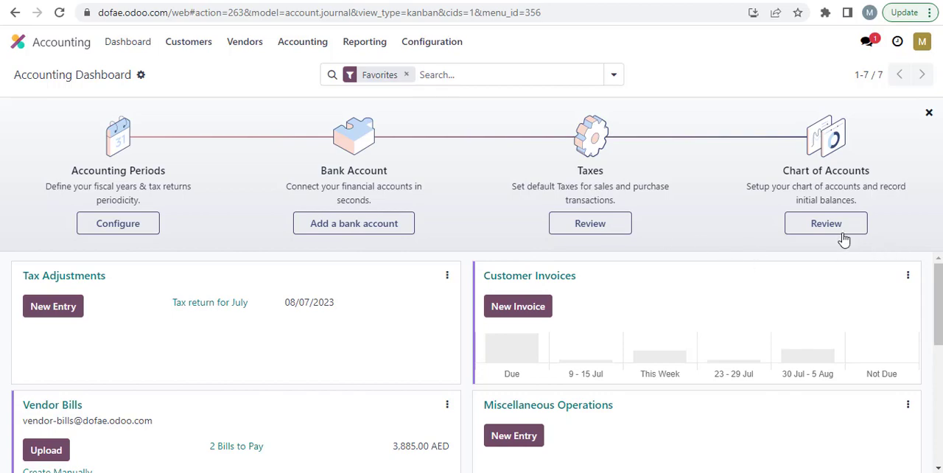
{"action": "scroll", "coordinate": [666, 275], "scroll_direction": "down", "scroll_amount": 2}
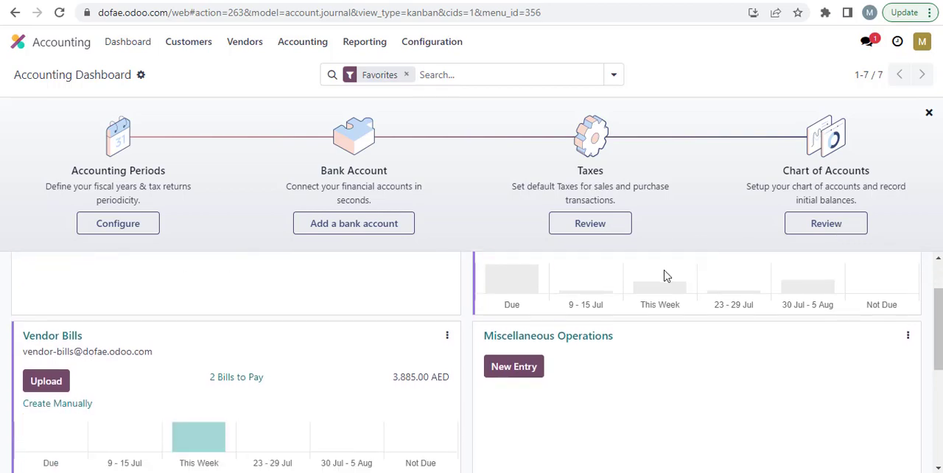
{"action": "scroll", "coordinate": [665, 275], "scroll_direction": "up", "scroll_amount": 2}
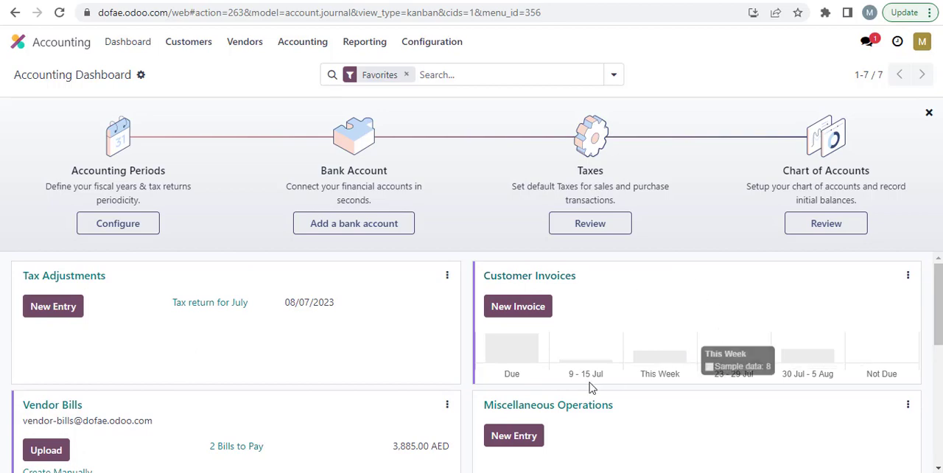
{"action": "scroll", "coordinate": [314, 384], "scroll_direction": "down", "scroll_amount": 2}
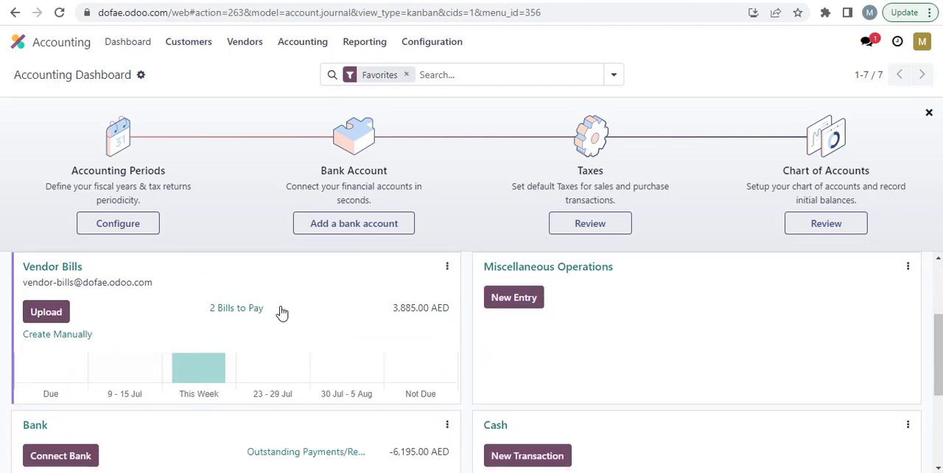
{"action": "scroll", "coordinate": [737, 311], "scroll_direction": "down", "scroll_amount": 2}
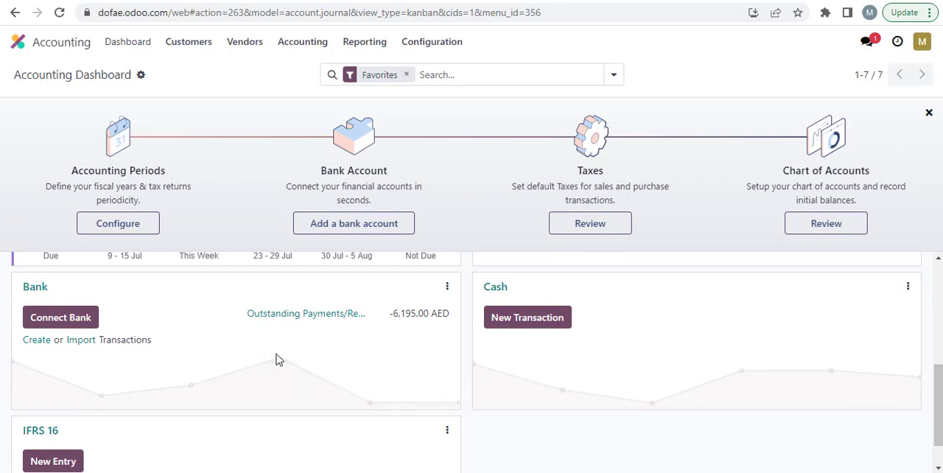
{"action": "scroll", "coordinate": [278, 359], "scroll_direction": "up", "scroll_amount": 4}
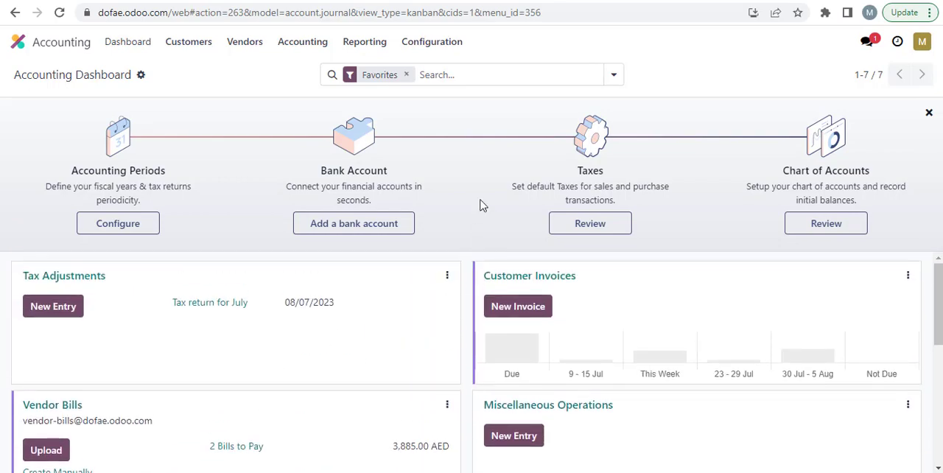
Step: Open the vendors list, create a new company vendor record and enter the vendor's name
{"action": "left_click", "coordinate": [249, 46]}
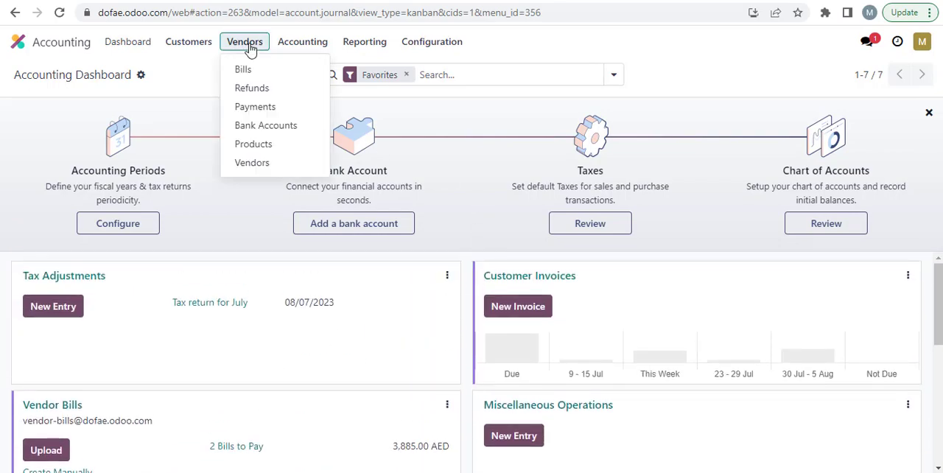
{"action": "left_click", "coordinate": [267, 168]}
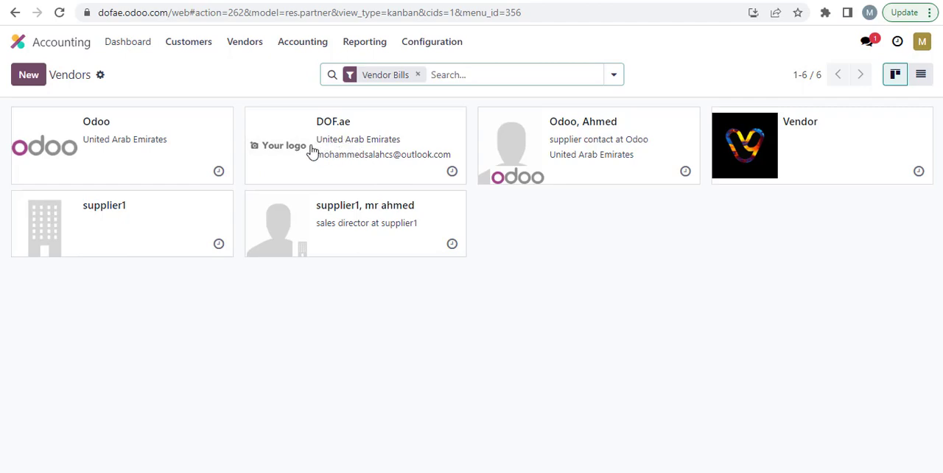
{"action": "left_click", "coordinate": [29, 75]}
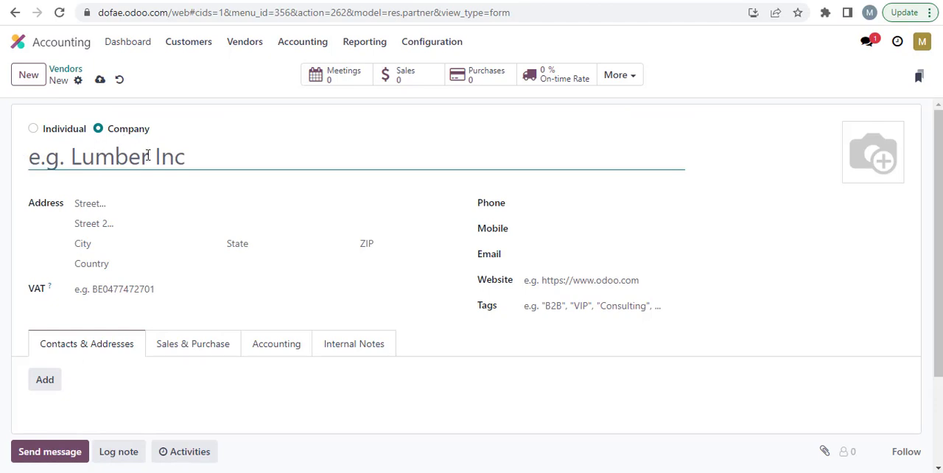
{"action": "type", "text": "ahmed "}
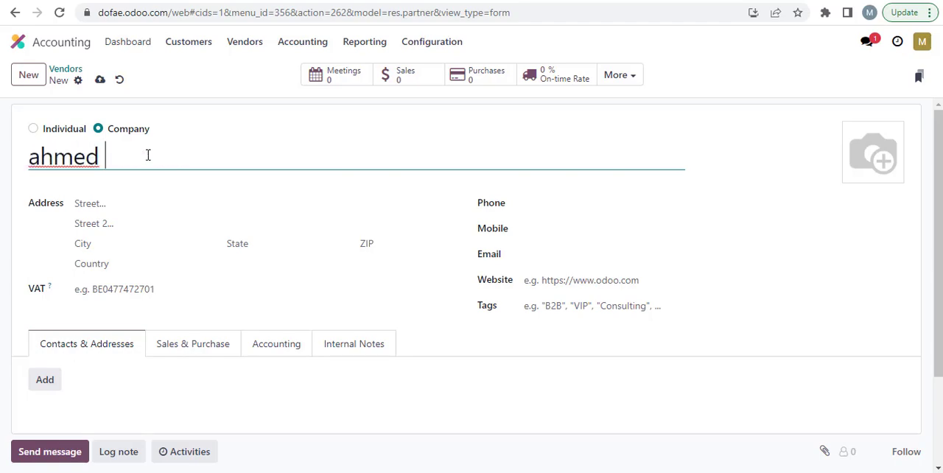
{"action": "type", "text": "supplier"}
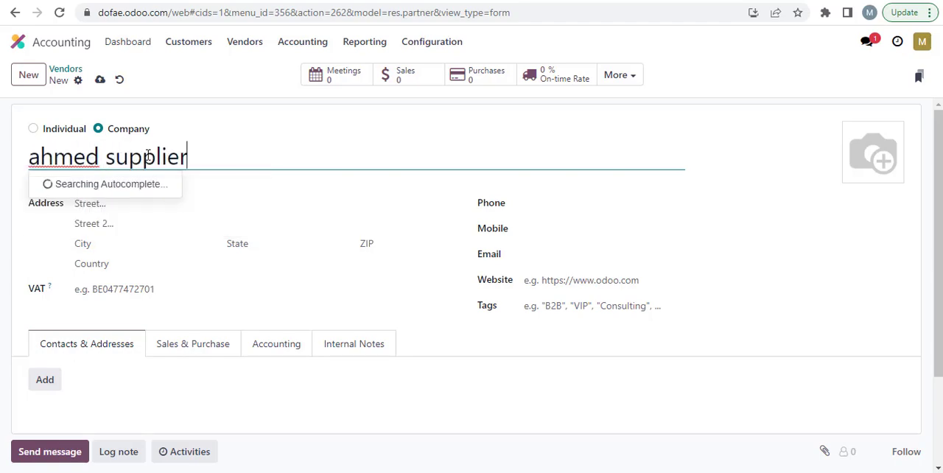
Step: Fill in both street lines and the city of the vendor's address
{"action": "left_click", "coordinate": [152, 203]}
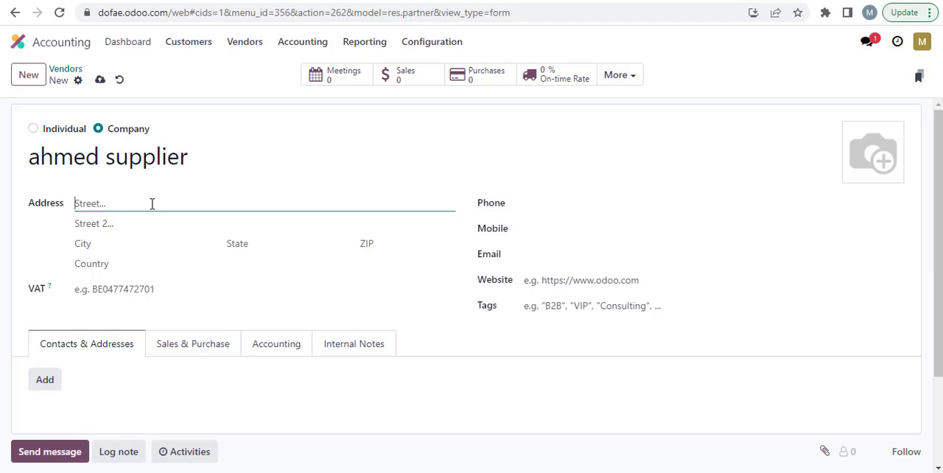
{"action": "type", "text": "UAE"}
{"action": "key", "text": "Tab"}
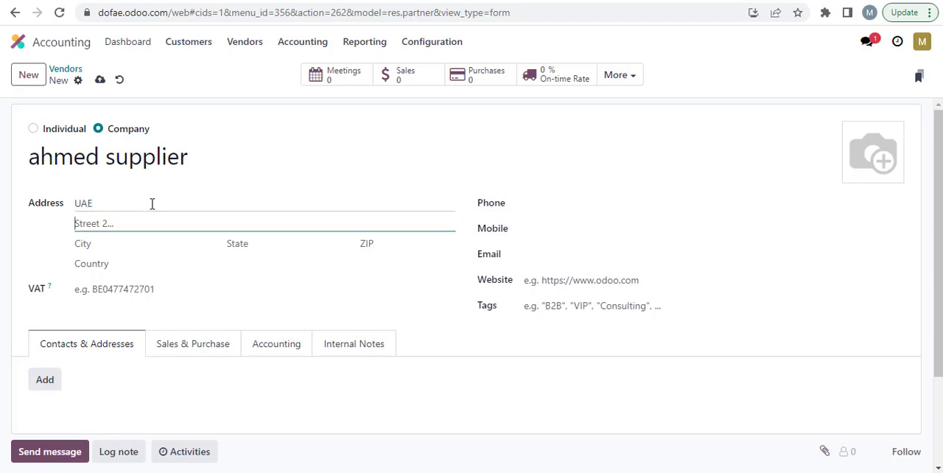
{"action": "type", "text": "DUBAI"}
{"action": "key", "text": "Tab"}
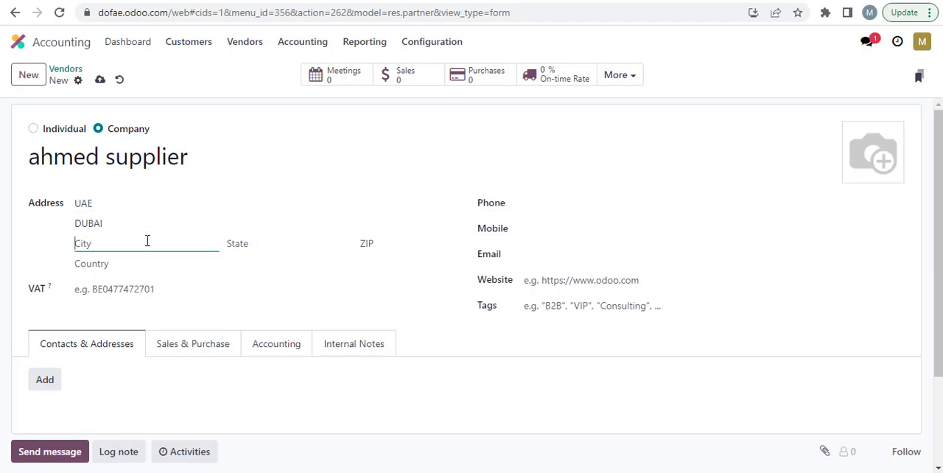
{"action": "type", "text": "DUAB"}
{"action": "key", "text": "BackSpace"}
{"action": "type", "text": "BAI"}
Step: Enter the vendor's VAT number, leaving the phone and email empty
{"action": "left_click", "coordinate": [139, 290]}
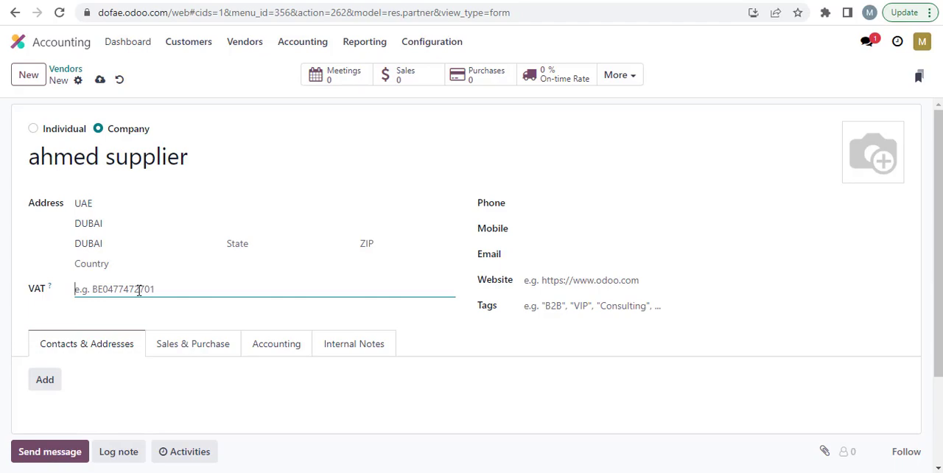
{"action": "type", "text": "12345"}
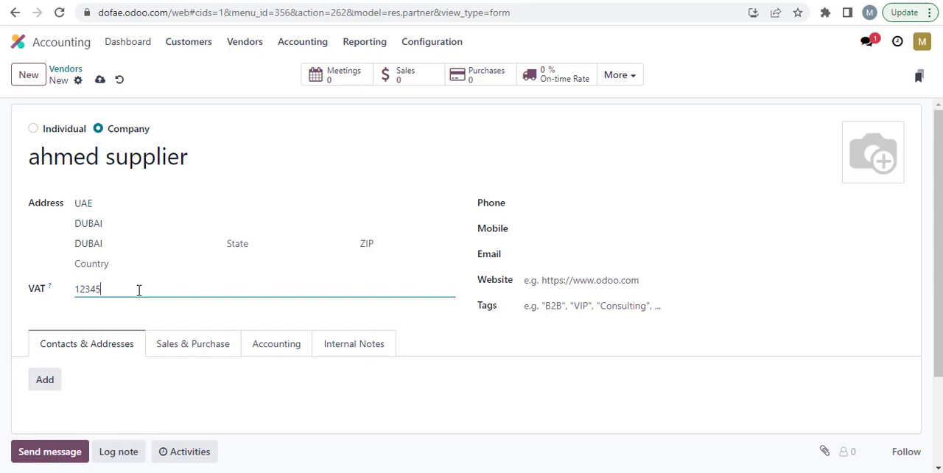
{"action": "left_click", "coordinate": [530, 203]}
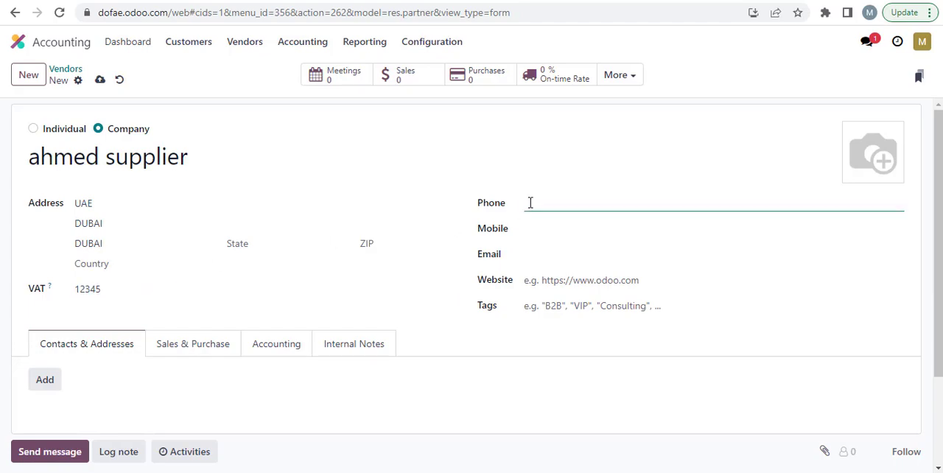
{"action": "left_click", "coordinate": [554, 254]}
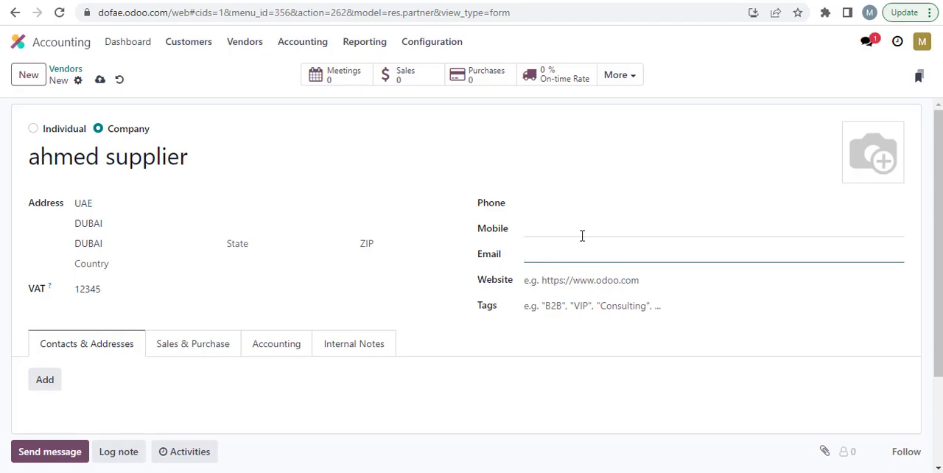
Step: Add a contact of type Contact to the vendor and enter the contact's name
{"action": "scroll", "coordinate": [372, 261], "scroll_direction": "down", "scroll_amount": 1}
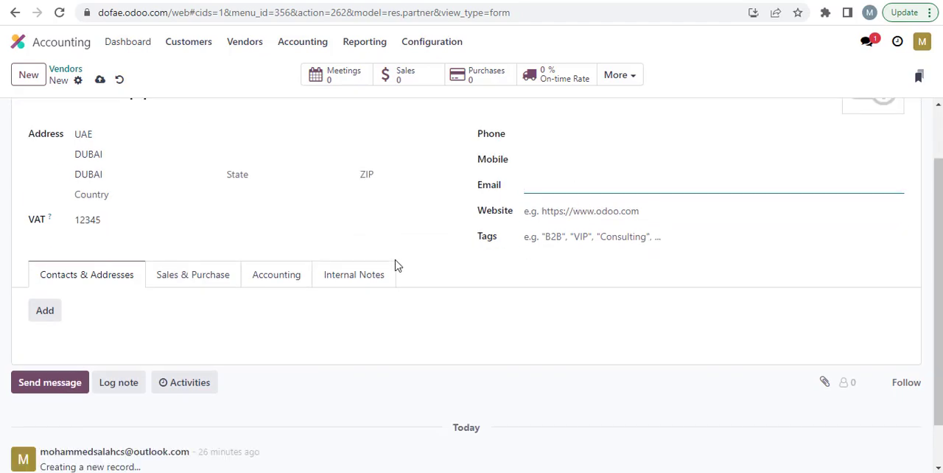
{"action": "left_click", "coordinate": [52, 318]}
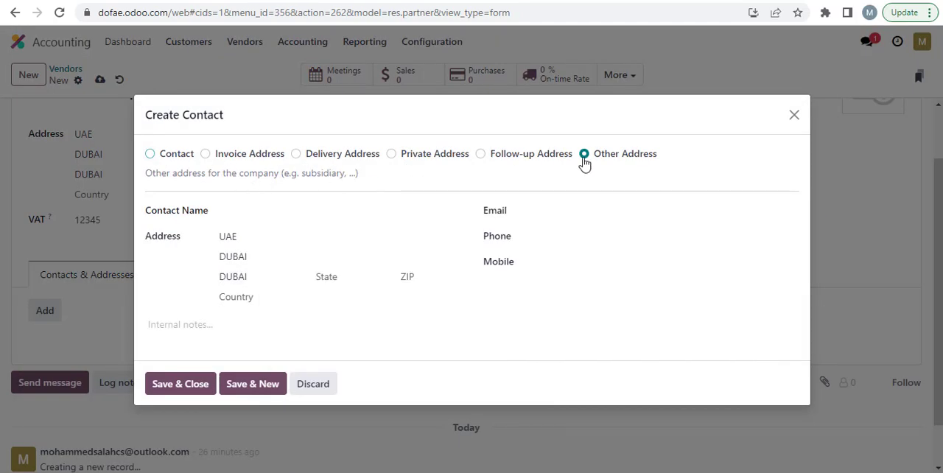
{"action": "left_click", "coordinate": [149, 153]}
{"action": "left_click", "coordinate": [300, 228]}
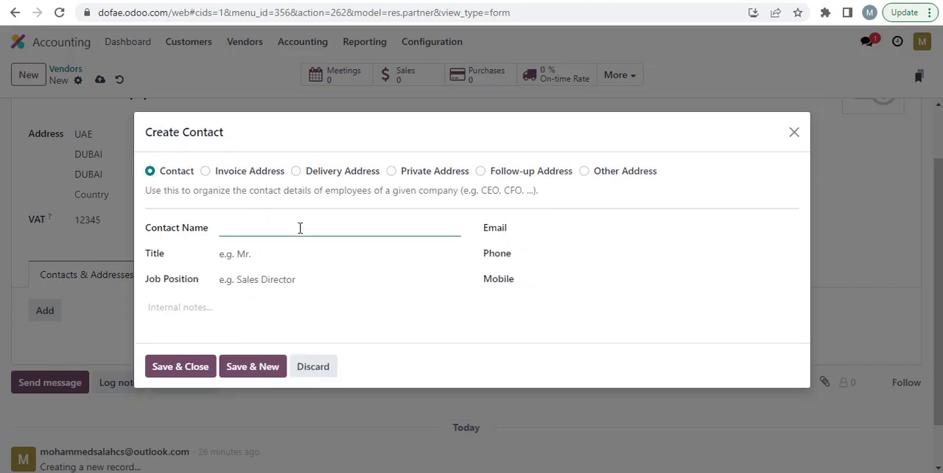
{"action": "type", "text": "OMAR"}
{"action": "key", "text": "Tab"}
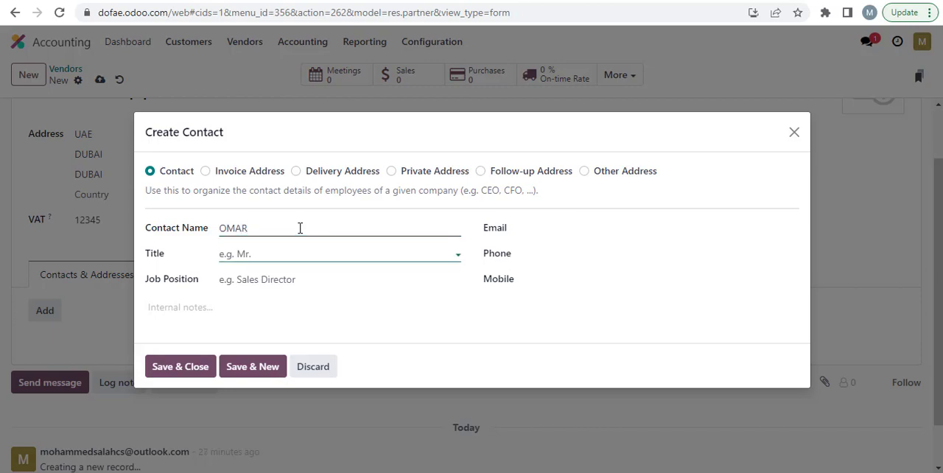
Step: Set the contact's title to Mister and job position to "Sales directer", and save the contact without email or phone details
{"action": "left_click", "coordinate": [297, 254]}
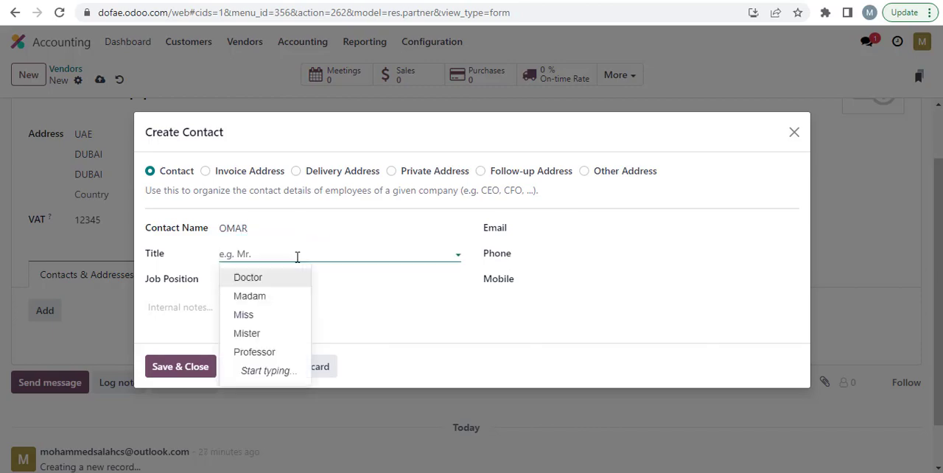
{"action": "left_click", "coordinate": [276, 335]}
{"action": "left_click", "coordinate": [309, 277]}
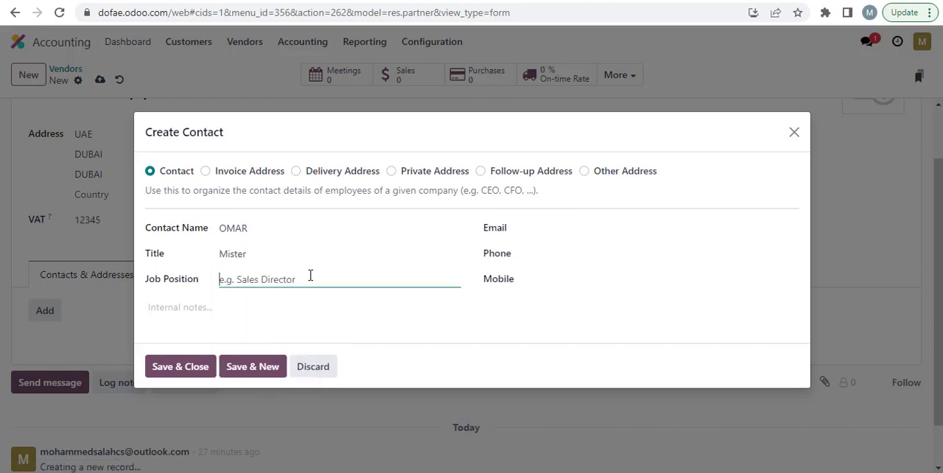
{"action": "type", "text": "Sale"}
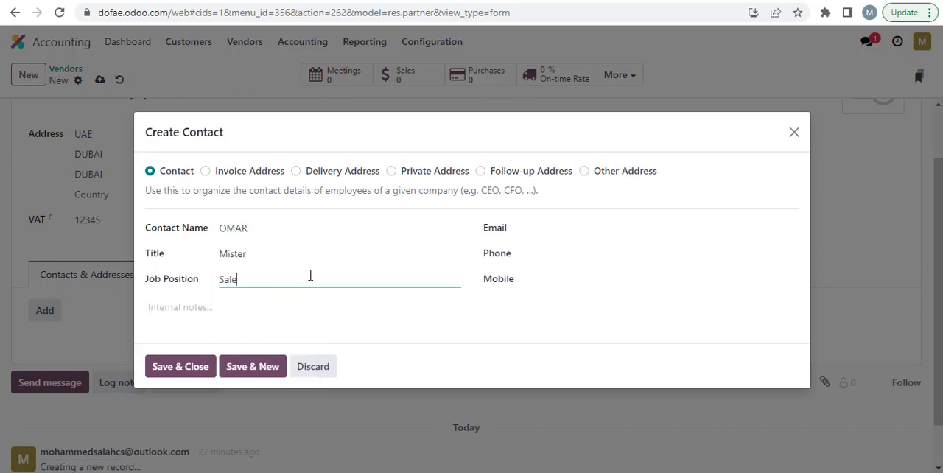
{"action": "type", "text": "s directer"}
{"action": "key", "text": "Tab"}
{"action": "key", "text": "Tab"}
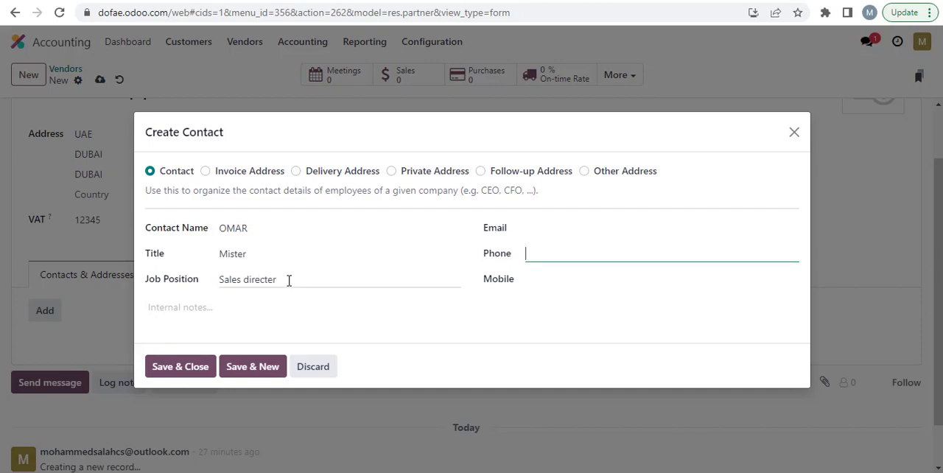
{"action": "left_click", "coordinate": [603, 230]}
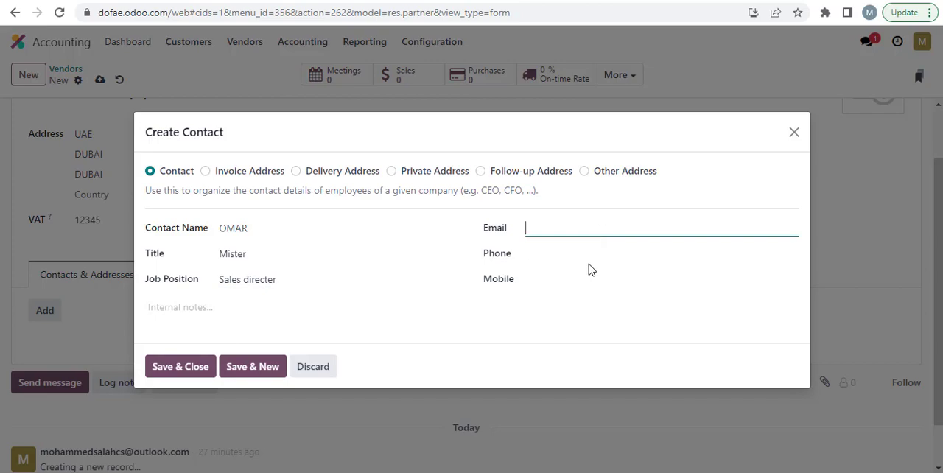
{"action": "left_click", "coordinate": [590, 264]}
{"action": "left_click", "coordinate": [591, 278]}
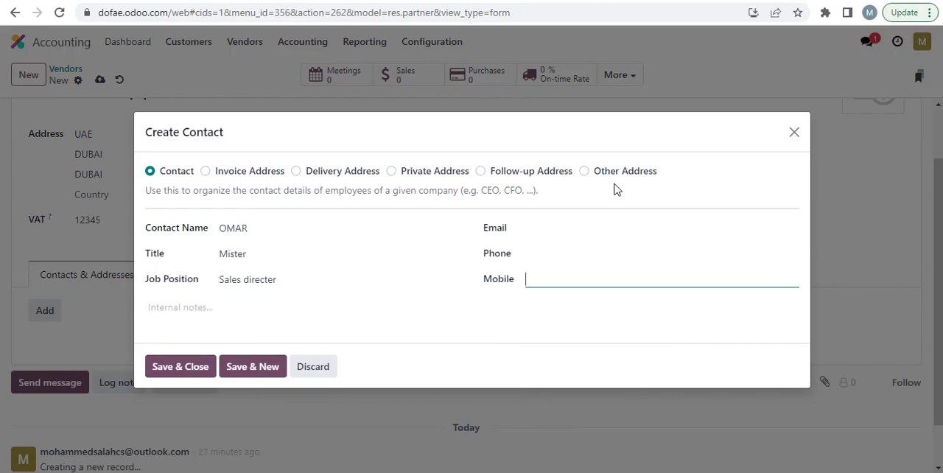
{"action": "left_click", "coordinate": [180, 366]}
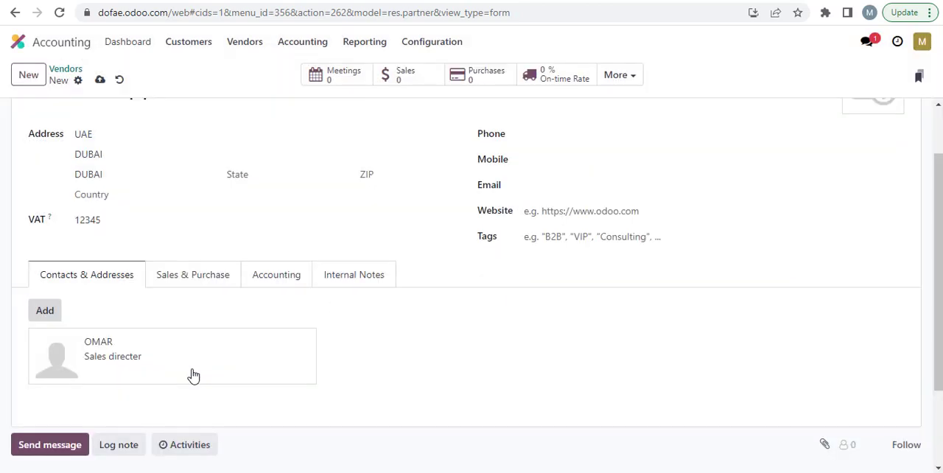
Step: Set the vendor's payment terms for sales to 30 Days in the Sales & Purchase settings
{"action": "left_click", "coordinate": [194, 284]}
{"action": "scroll", "coordinate": [199, 289], "scroll_direction": "down", "scroll_amount": 2}
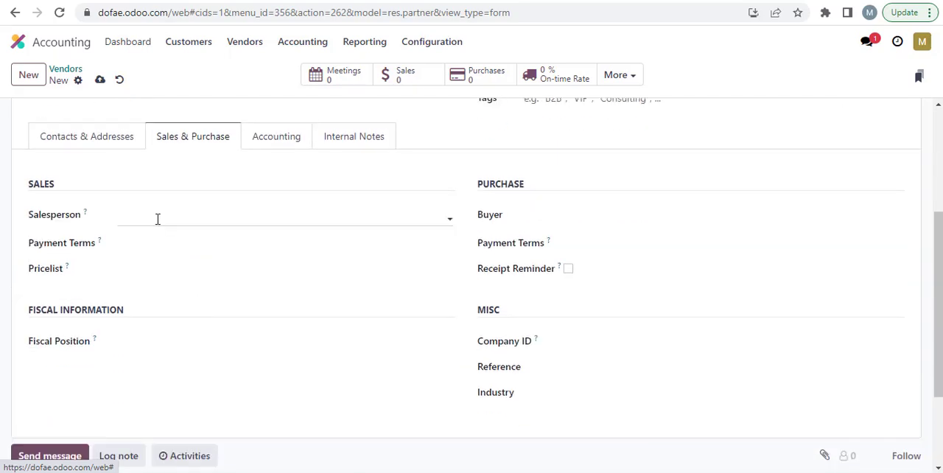
{"action": "left_click", "coordinate": [228, 247]}
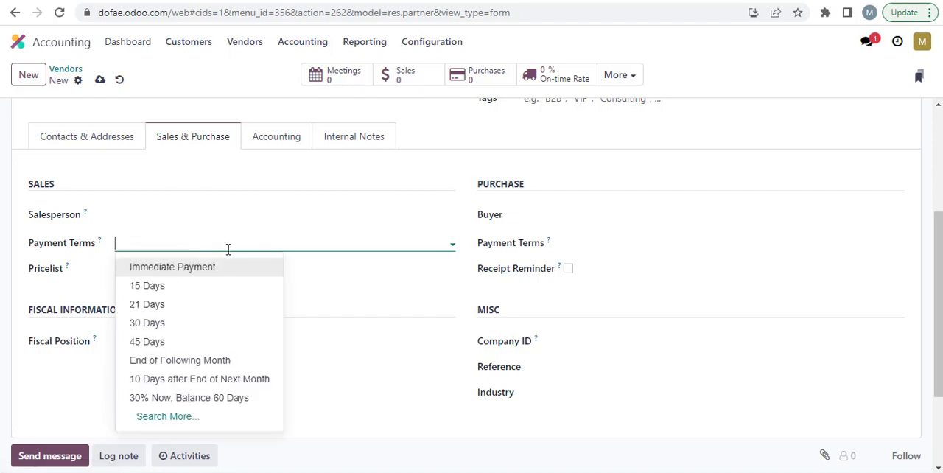
{"action": "left_click", "coordinate": [218, 328]}
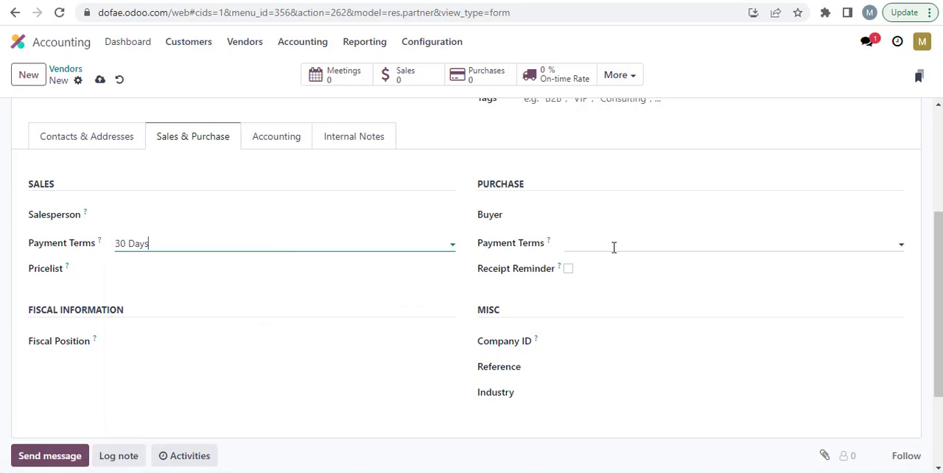
{"action": "mouse_move", "coordinate": [558, 271]}
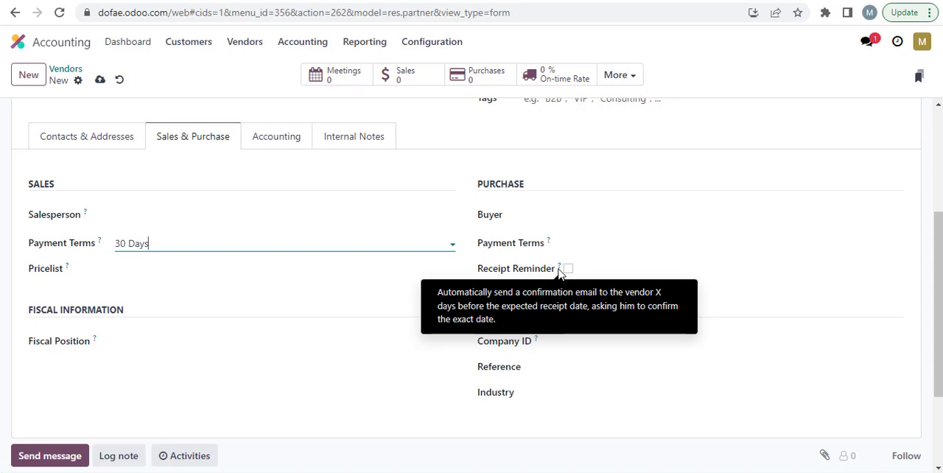
{"action": "scroll", "coordinate": [657, 244], "scroll_direction": "down", "scroll_amount": 1}
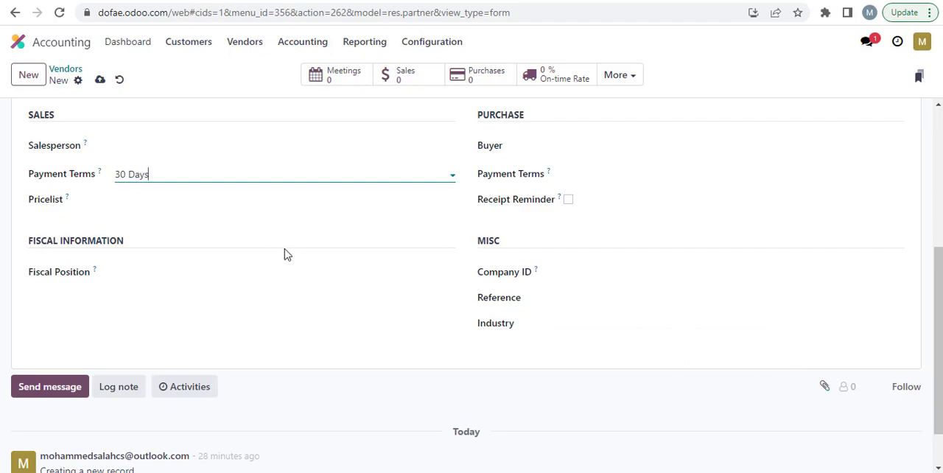
{"action": "scroll", "coordinate": [288, 254], "scroll_direction": "up", "scroll_amount": 3}
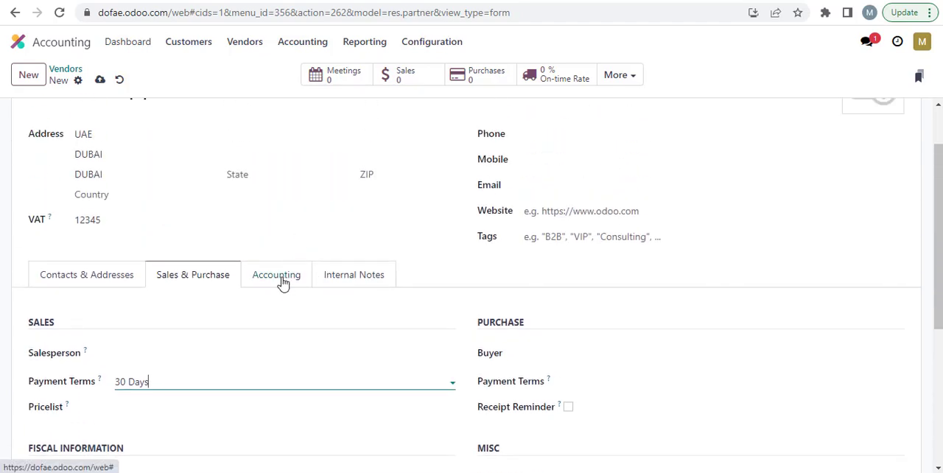
{"action": "scroll", "coordinate": [288, 290], "scroll_direction": "down", "scroll_amount": 4}
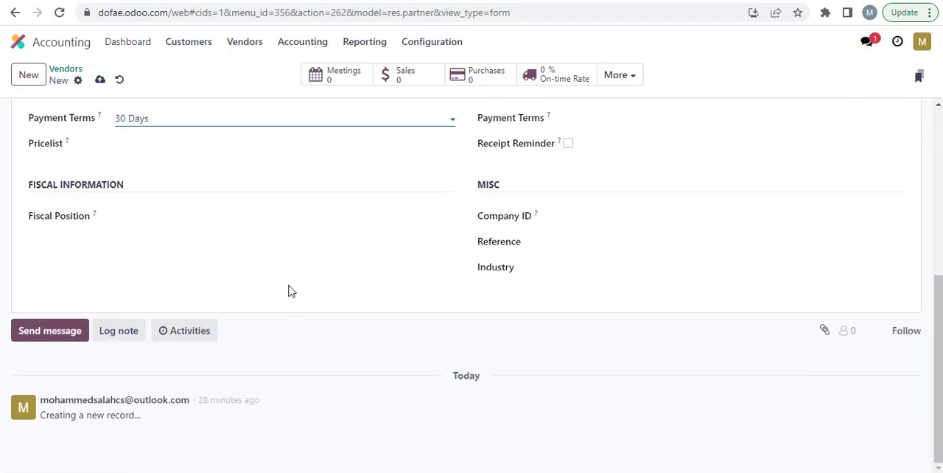
Step: Open the vendor's accounting details, copy the vendor's name, and save the new vendor record
{"action": "scroll", "coordinate": [288, 280], "scroll_direction": "up", "scroll_amount": 3}
{"action": "left_click", "coordinate": [276, 228]}
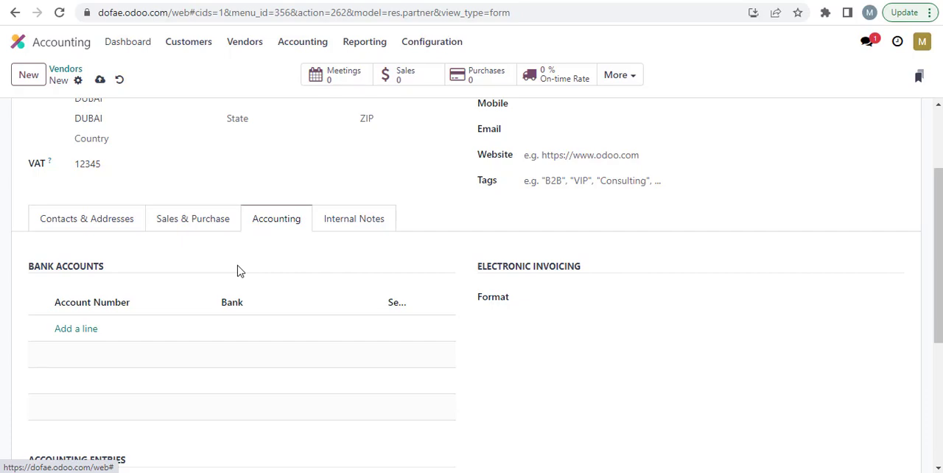
{"action": "scroll", "coordinate": [433, 250], "scroll_direction": "up", "scroll_amount": 2}
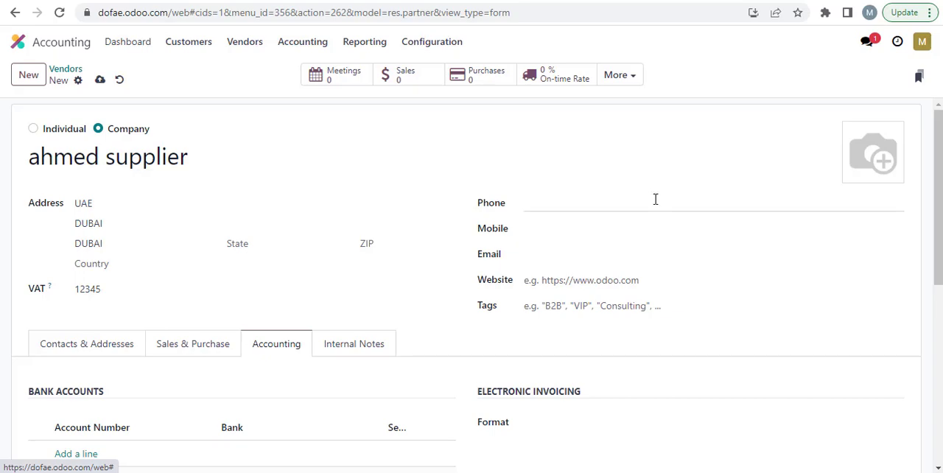
{"action": "left_click_drag", "start_coordinate": [199, 160], "coordinate": [133, 155]}
{"action": "key", "text": "ctrl+c"}
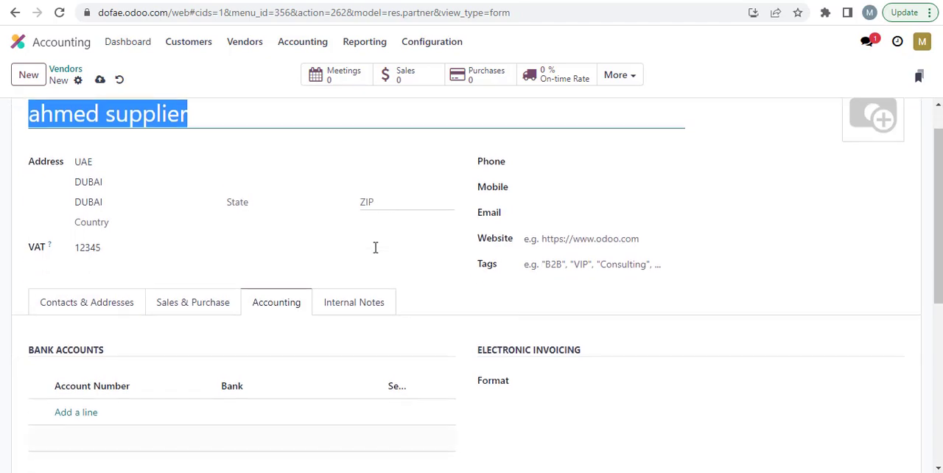
{"action": "scroll", "coordinate": [375, 248], "scroll_direction": "down", "scroll_amount": 5}
{"action": "scroll", "coordinate": [375, 247], "scroll_direction": "up", "scroll_amount": 5}
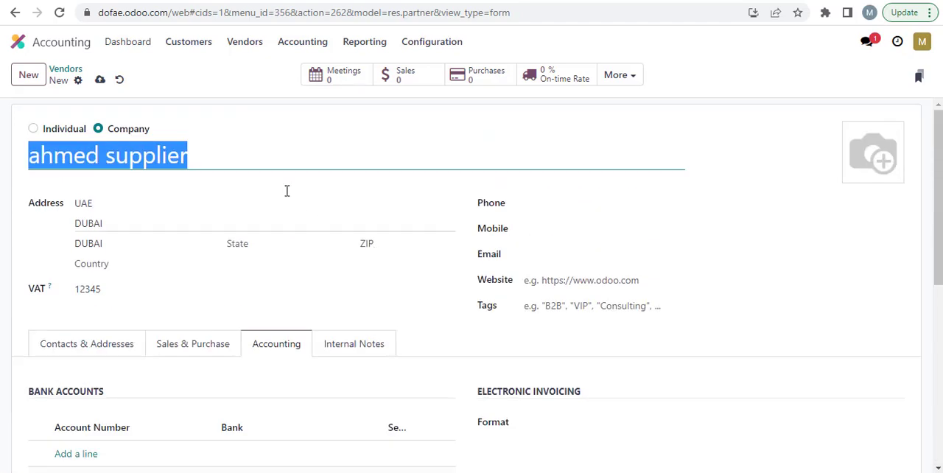
{"action": "left_click", "coordinate": [100, 82]}
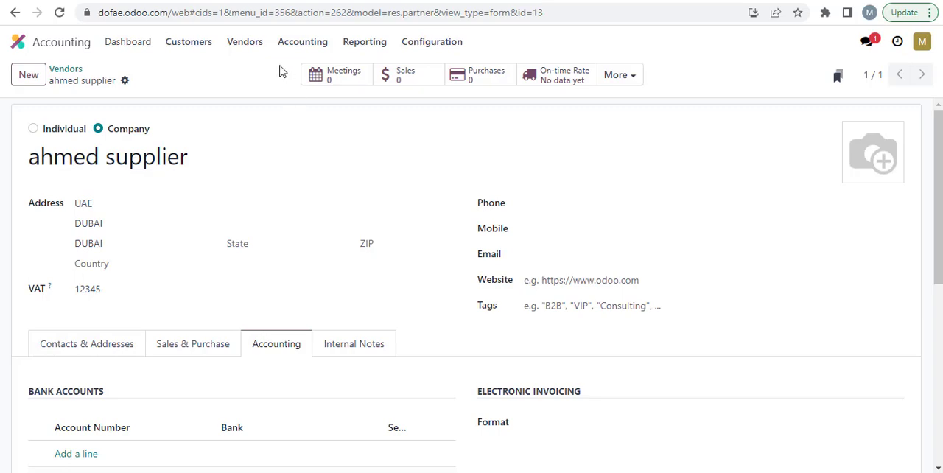
Step: Create a new vendor bill and select the new vendor's contact person entry as its vendor
{"action": "left_click", "coordinate": [251, 43]}
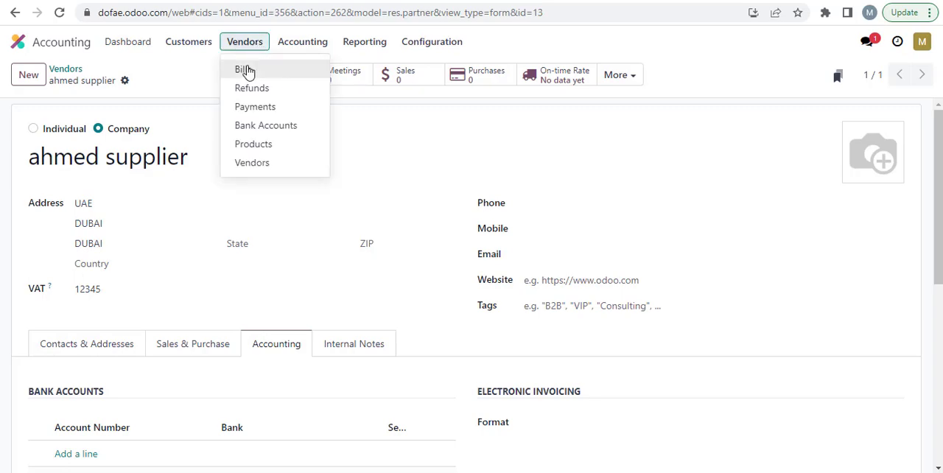
{"action": "left_click", "coordinate": [244, 70]}
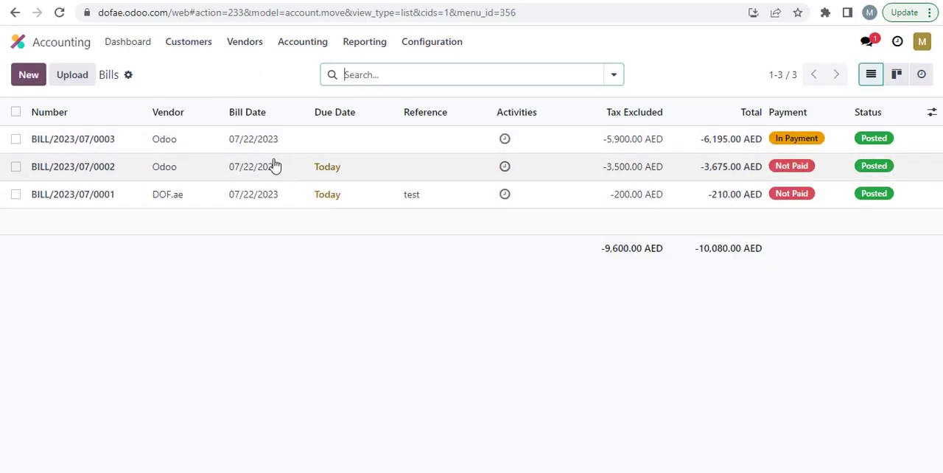
{"action": "left_click", "coordinate": [30, 76]}
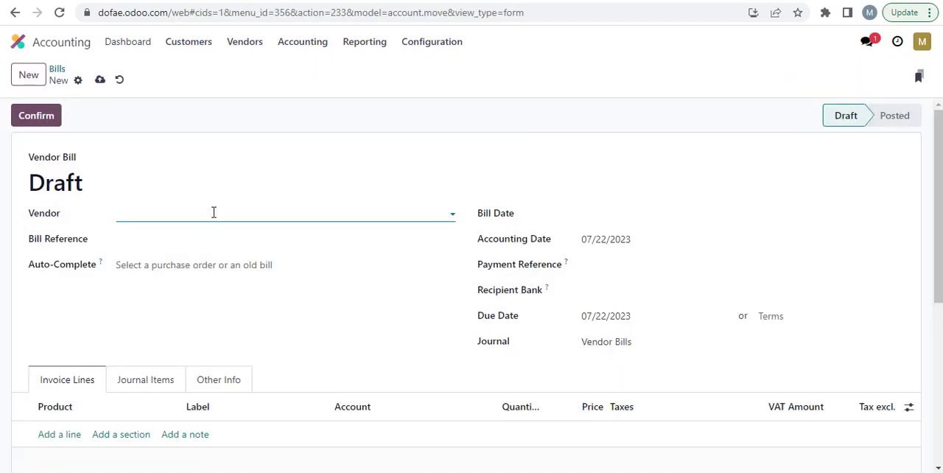
{"action": "key", "text": "ctrl+v"}
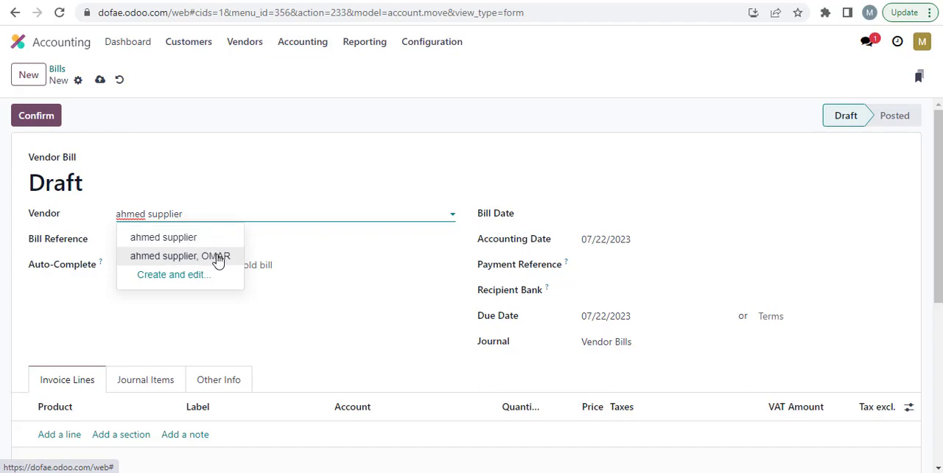
{"action": "left_click", "coordinate": [218, 258]}
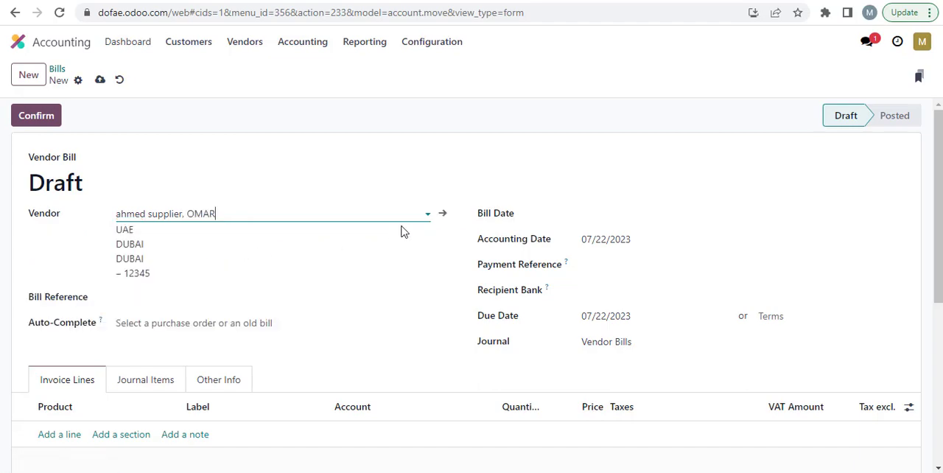
Step: Enter ref1 as the bill reference and set the bill date to 07/22/2023
{"action": "scroll", "coordinate": [318, 255], "scroll_direction": "down", "scroll_amount": 1}
{"action": "left_click", "coordinate": [214, 229]}
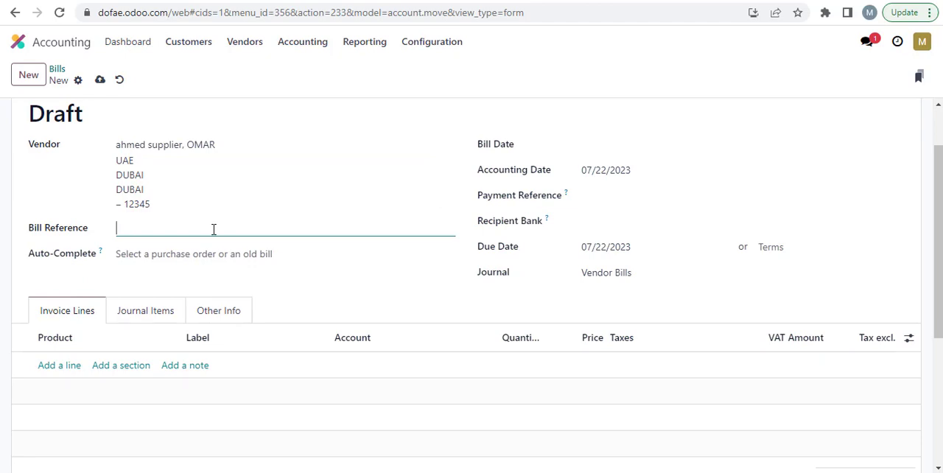
{"action": "type", "text": "ref1"}
{"action": "left_click", "coordinate": [611, 144]}
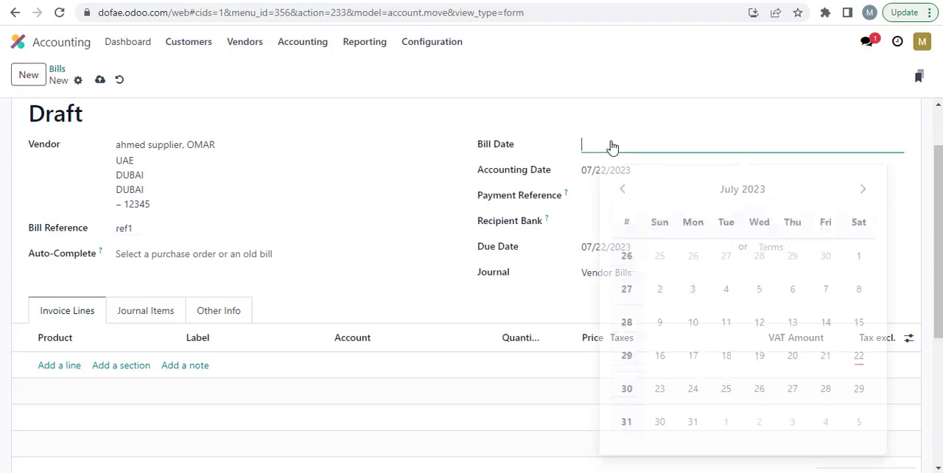
{"action": "left_click", "coordinate": [859, 350]}
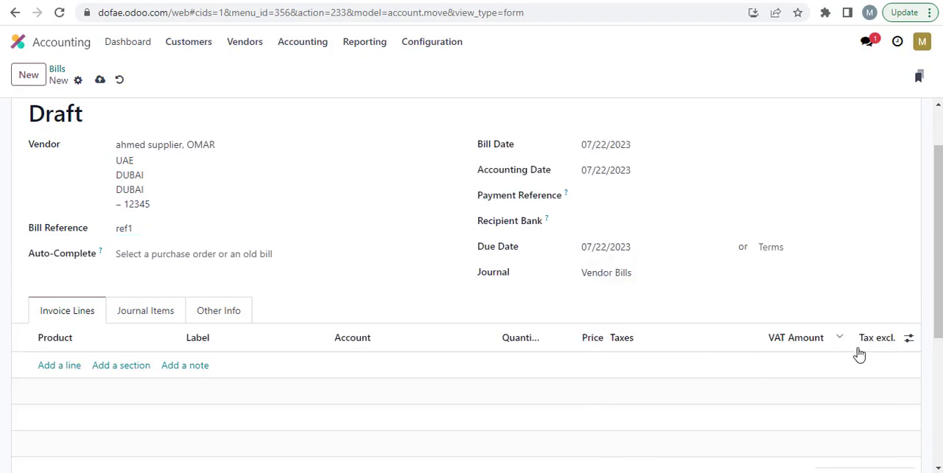
Step: Set the bill's payment terms to 30 Days and keep Vendor Bills as the journal
{"action": "scroll", "coordinate": [707, 166], "scroll_direction": "down", "scroll_amount": 1}
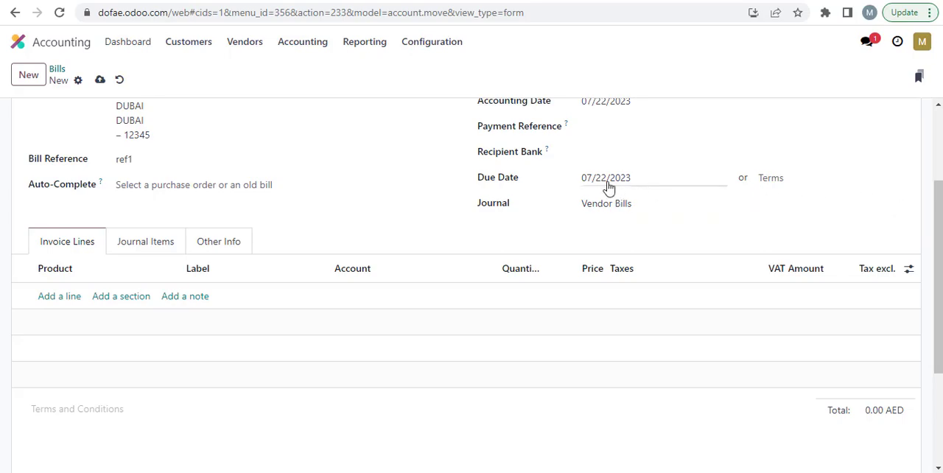
{"action": "left_click", "coordinate": [811, 179]}
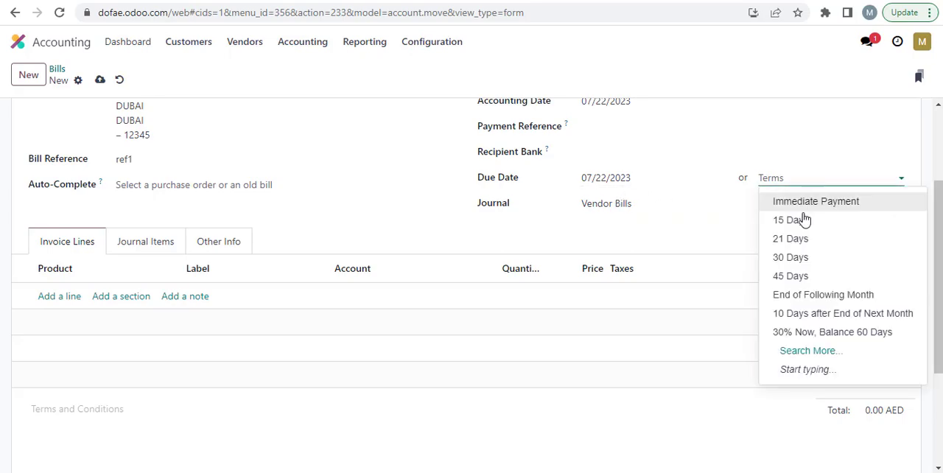
{"action": "left_click", "coordinate": [806, 257]}
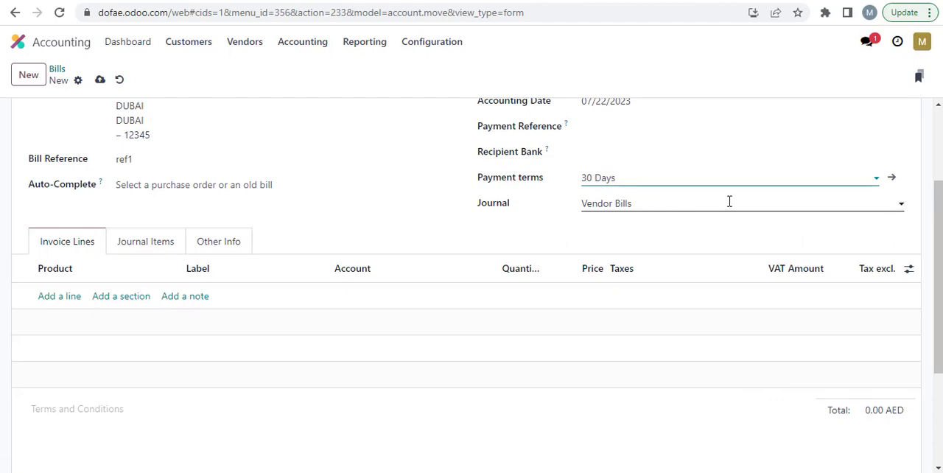
{"action": "left_click", "coordinate": [900, 207]}
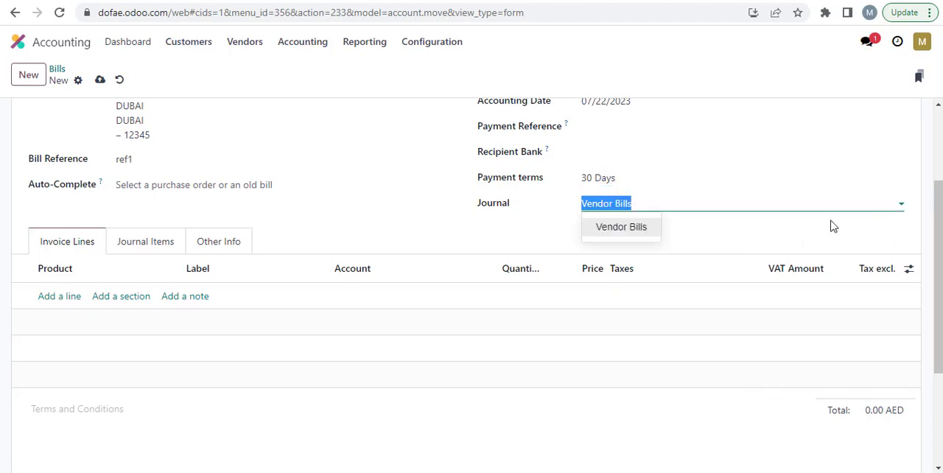
{"action": "left_click", "coordinate": [645, 210]}
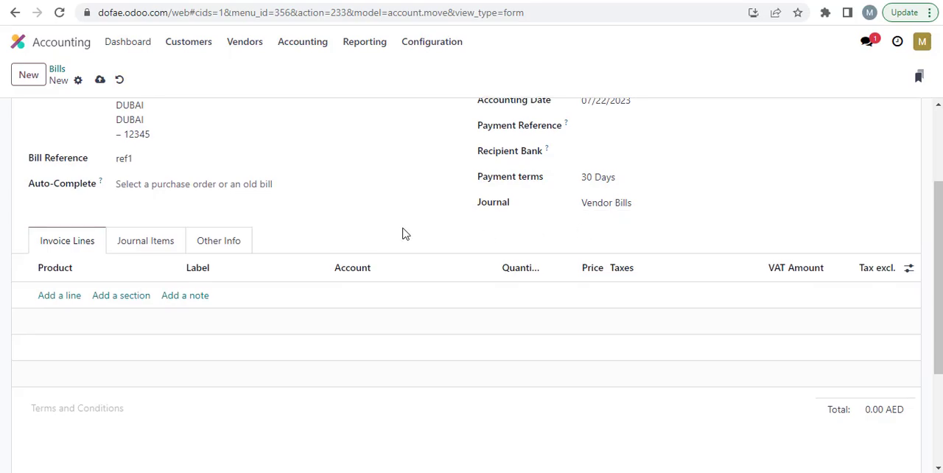
Step: Add an invoice line to the bill with a newly created product named "car"
{"action": "scroll", "coordinate": [403, 233], "scroll_direction": "down", "scroll_amount": 1}
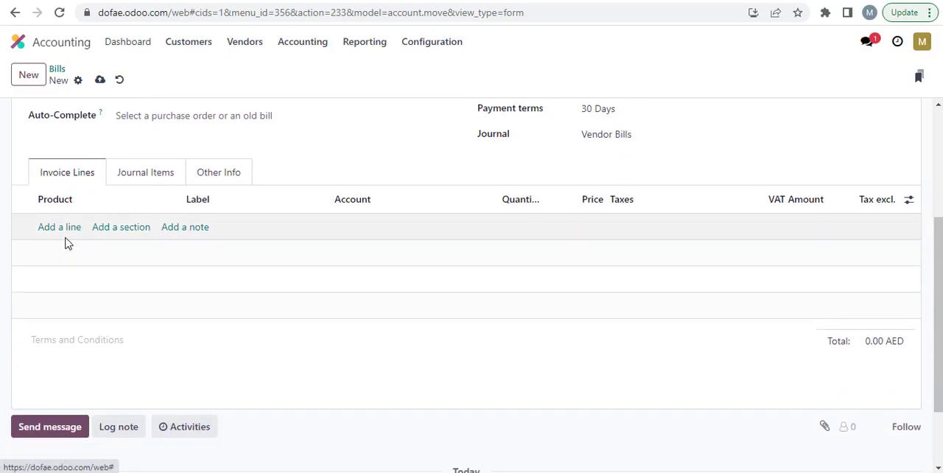
{"action": "left_click", "coordinate": [62, 230]}
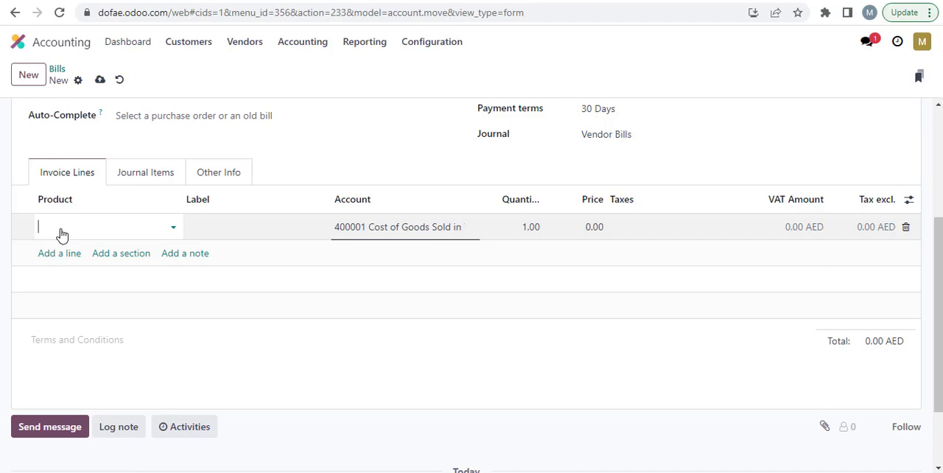
{"action": "left_click", "coordinate": [173, 227]}
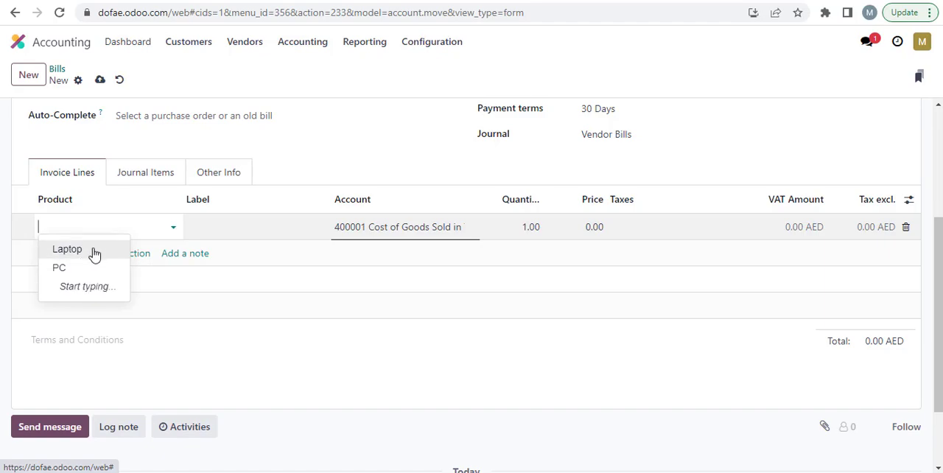
{"action": "type", "text": "car"}
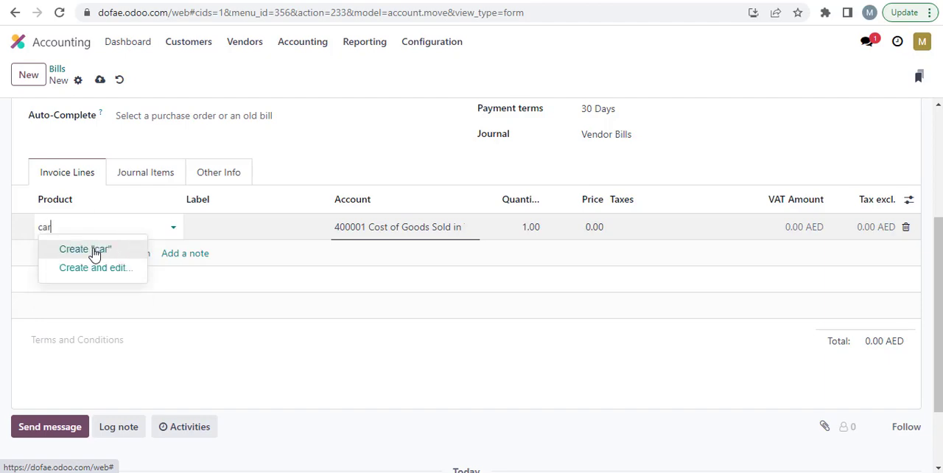
{"action": "left_click", "coordinate": [94, 251]}
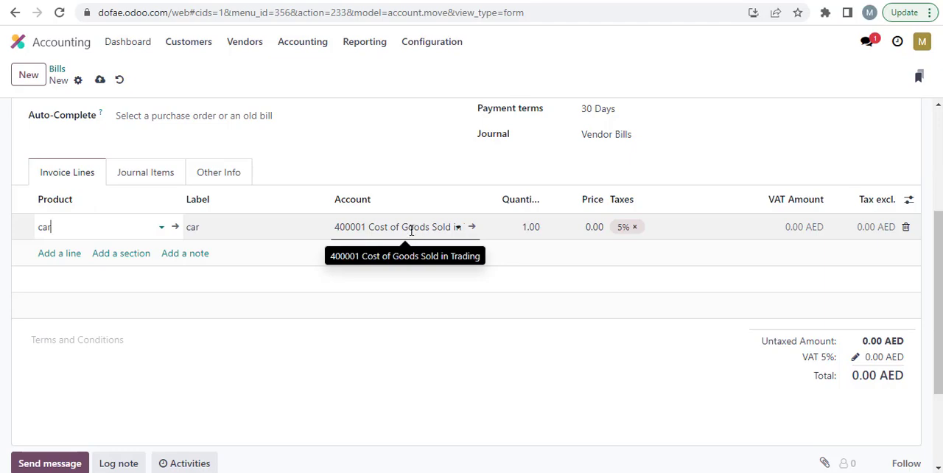
Step: Keep account 400001 Cost of Goods Sold in Trading and quantity 1 on the car line, and set its price to 30,000
{"action": "left_click", "coordinate": [460, 230]}
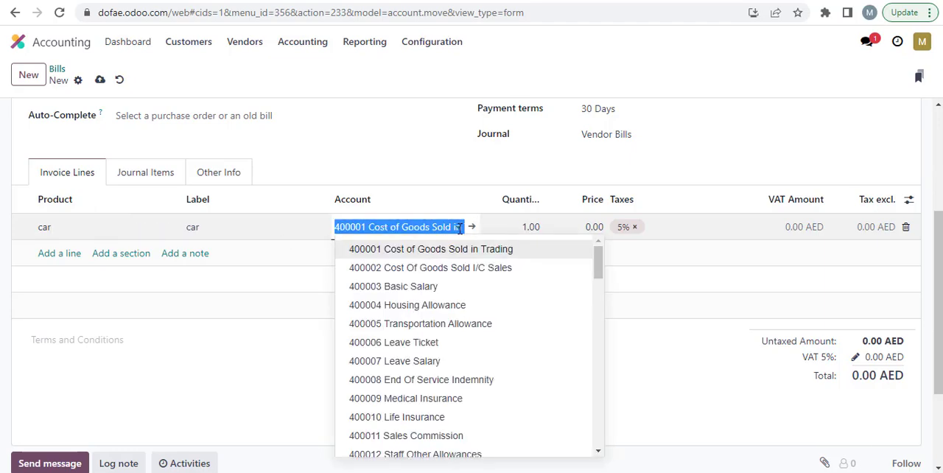
{"action": "left_click", "coordinate": [438, 171]}
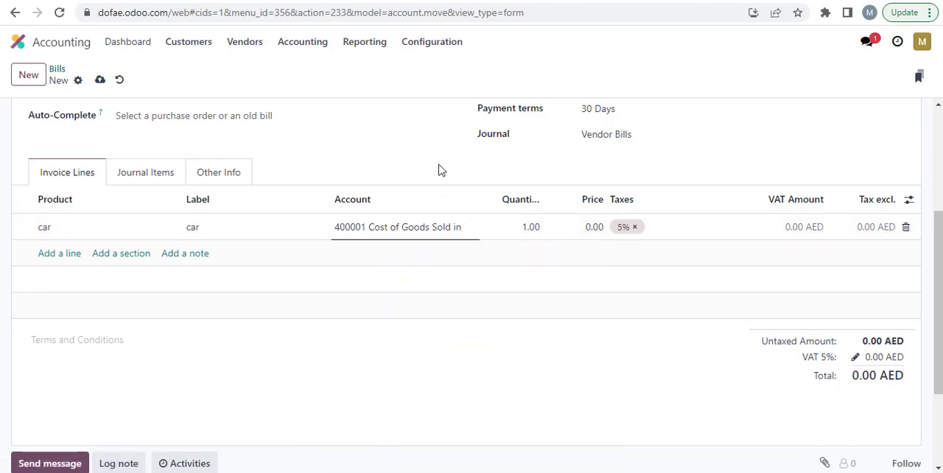
{"action": "left_click", "coordinate": [533, 228]}
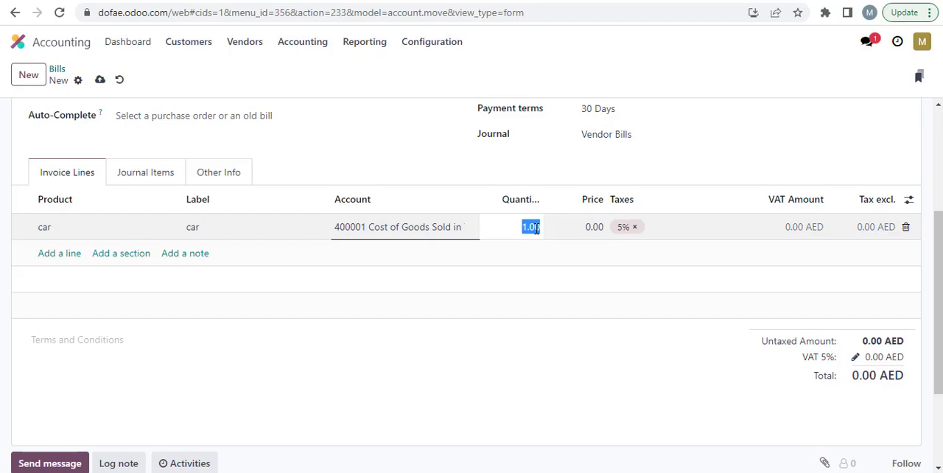
{"action": "left_click", "coordinate": [588, 229]}
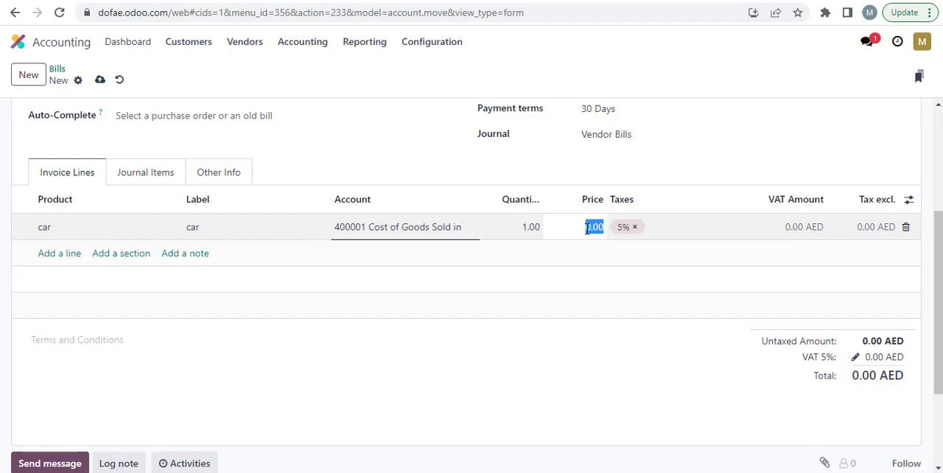
{"action": "type", "text": "30000"}
Step: Replace the 5% tax on the car line with the 0% tax
{"action": "left_click", "coordinate": [665, 227]}
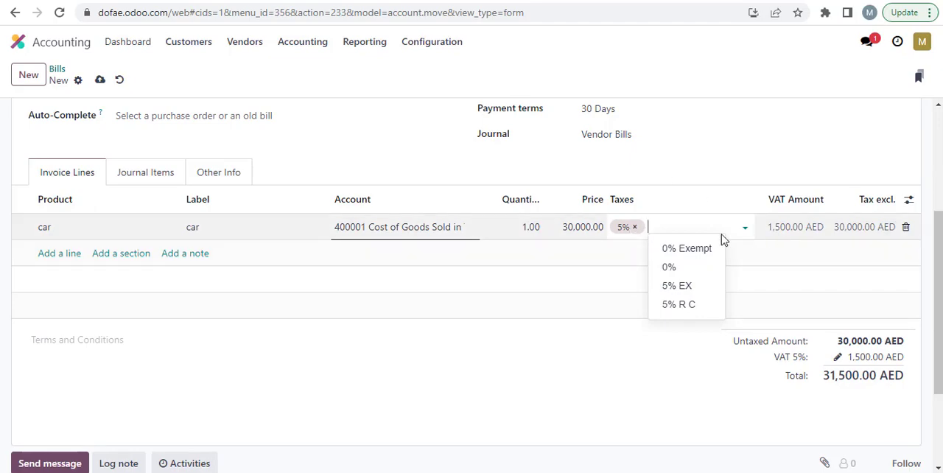
{"action": "left_click", "coordinate": [635, 228]}
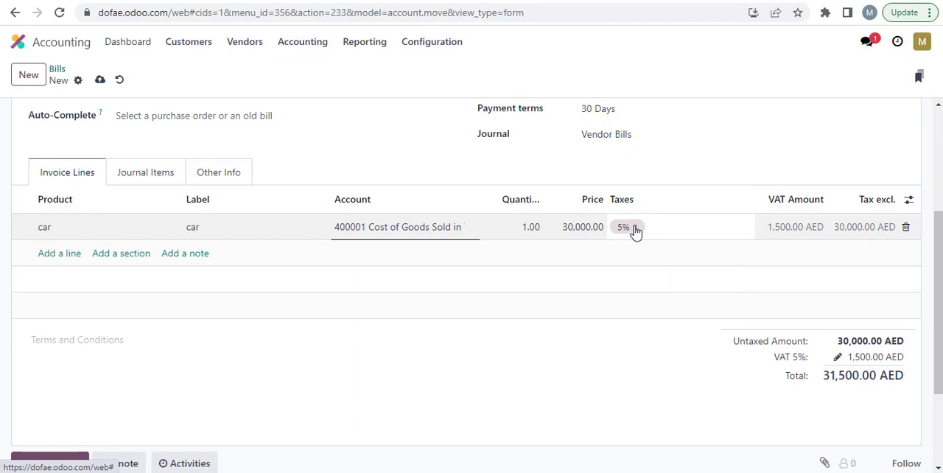
{"action": "left_click", "coordinate": [742, 227]}
{"action": "left_click", "coordinate": [649, 287]}
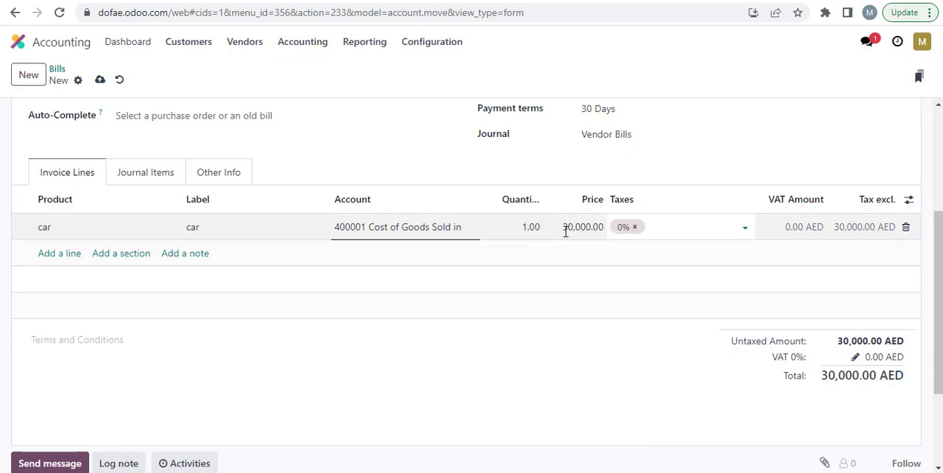
{"action": "left_click", "coordinate": [910, 203]}
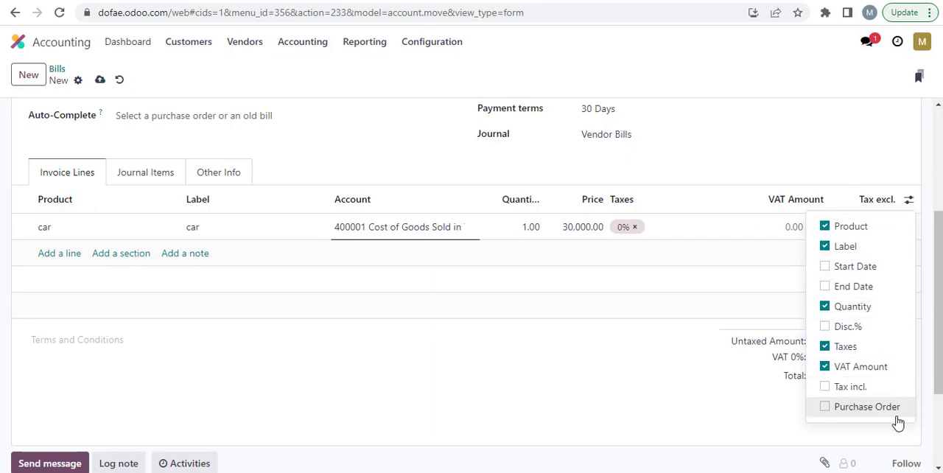
{"action": "left_click", "coordinate": [826, 163]}
{"action": "scroll", "coordinate": [561, 271], "scroll_direction": "up", "scroll_amount": 1}
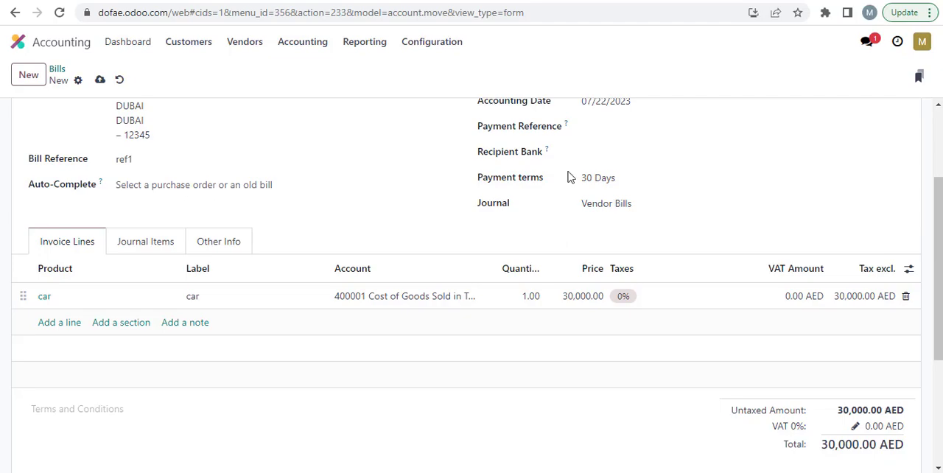
Step: Add a second, blank invoice line below the car line and delete it
{"action": "scroll", "coordinate": [730, 168], "scroll_direction": "down", "scroll_amount": 2}
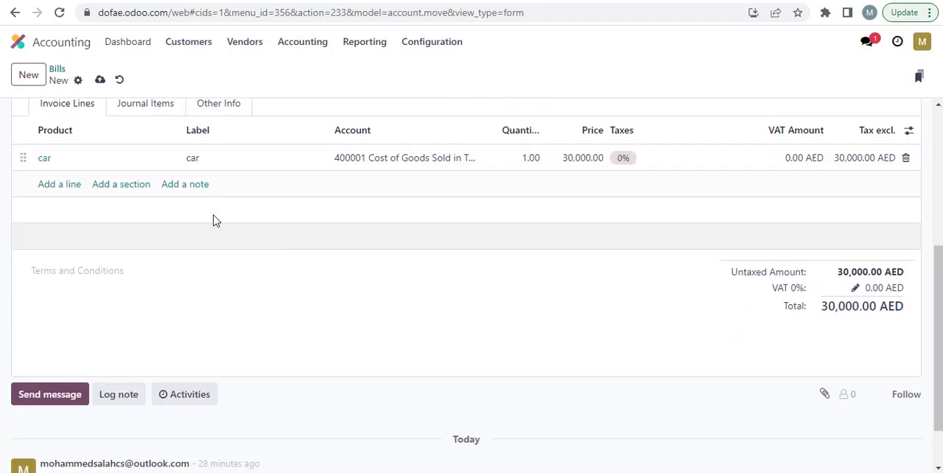
{"action": "left_click", "coordinate": [52, 187]}
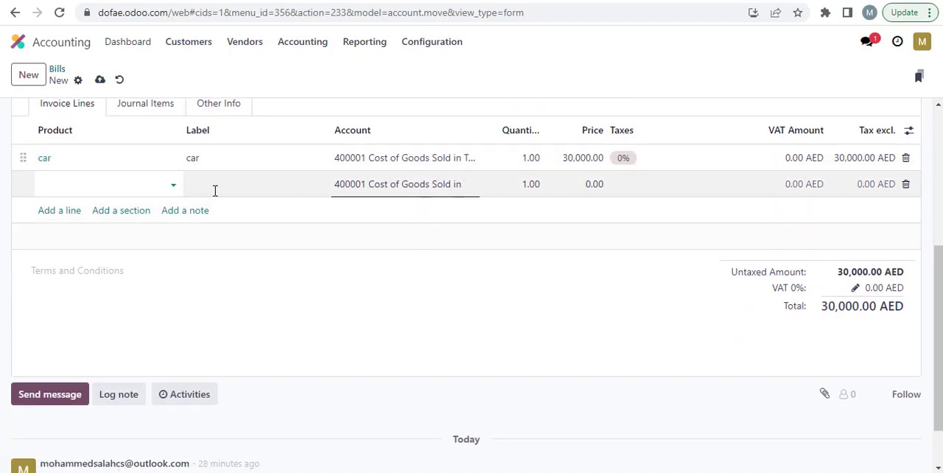
{"action": "left_click", "coordinate": [906, 189]}
{"action": "left_click", "coordinate": [906, 188]}
{"action": "scroll", "coordinate": [576, 264], "scroll_direction": "down", "scroll_amount": 2}
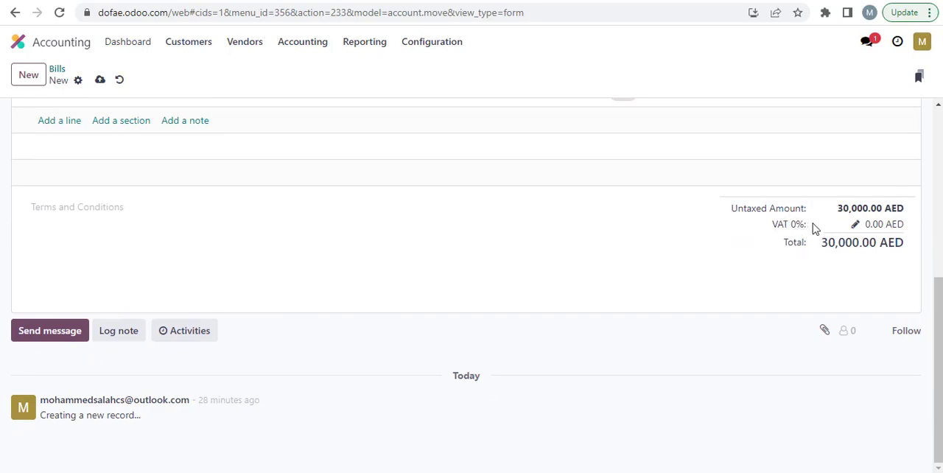
Step: Review the draft vendor bill's totals and journal items, and confirm the bill
{"action": "scroll", "coordinate": [718, 207], "scroll_direction": "up", "scroll_amount": 3}
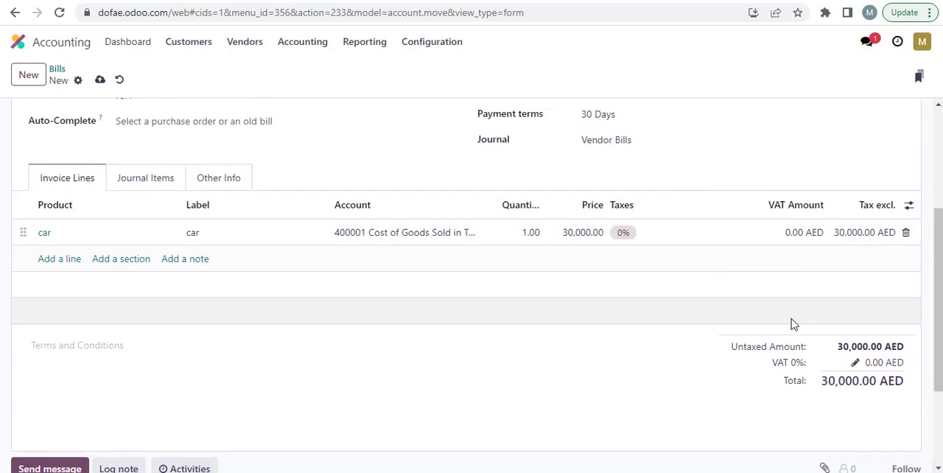
{"action": "scroll", "coordinate": [800, 313], "scroll_direction": "down", "scroll_amount": 2}
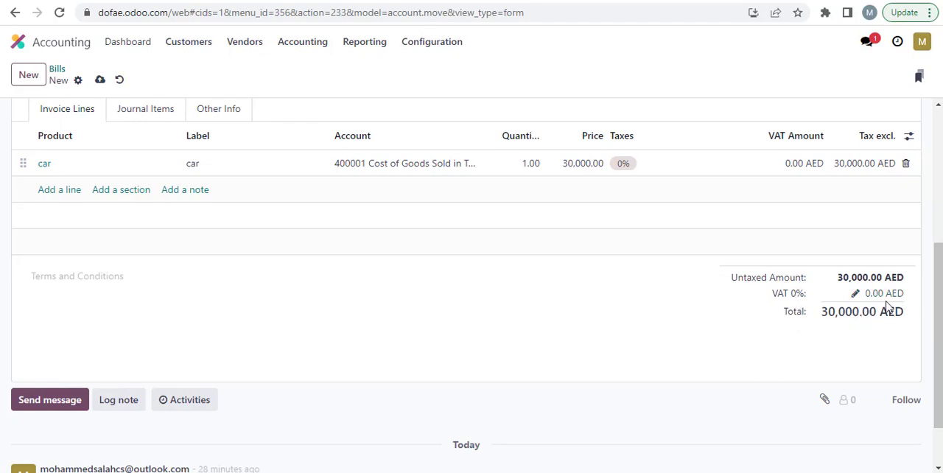
{"action": "scroll", "coordinate": [771, 311], "scroll_direction": "down", "scroll_amount": 1}
{"action": "scroll", "coordinate": [769, 313], "scroll_direction": "up", "scroll_amount": 2}
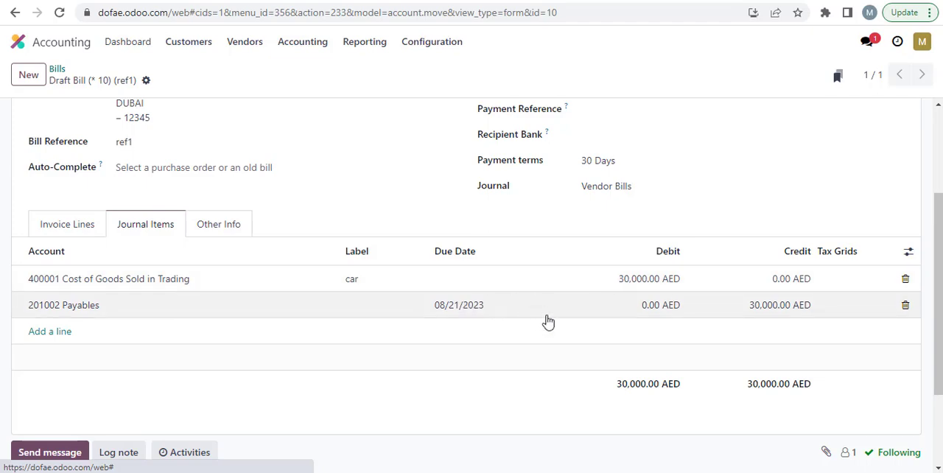
{"action": "scroll", "coordinate": [565, 342], "scroll_direction": "up", "scroll_amount": 2}
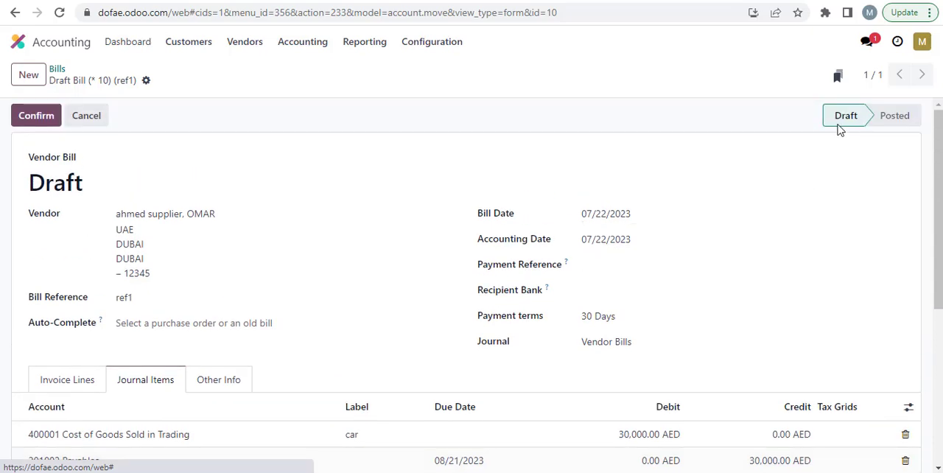
{"action": "left_click", "coordinate": [36, 118]}
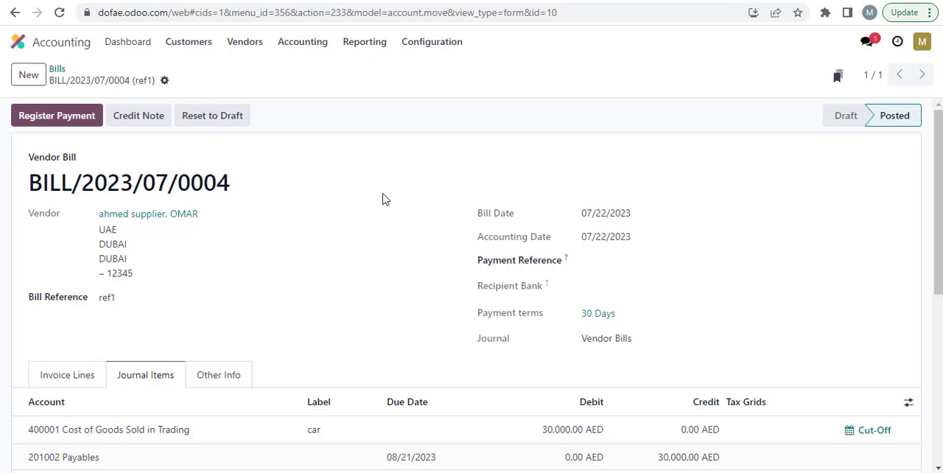
Step: Reset the posted bill to draft to review its invoice lines and totals, and confirm it again
{"action": "left_click", "coordinate": [212, 115]}
{"action": "scroll", "coordinate": [369, 196], "scroll_direction": "down", "scroll_amount": 1}
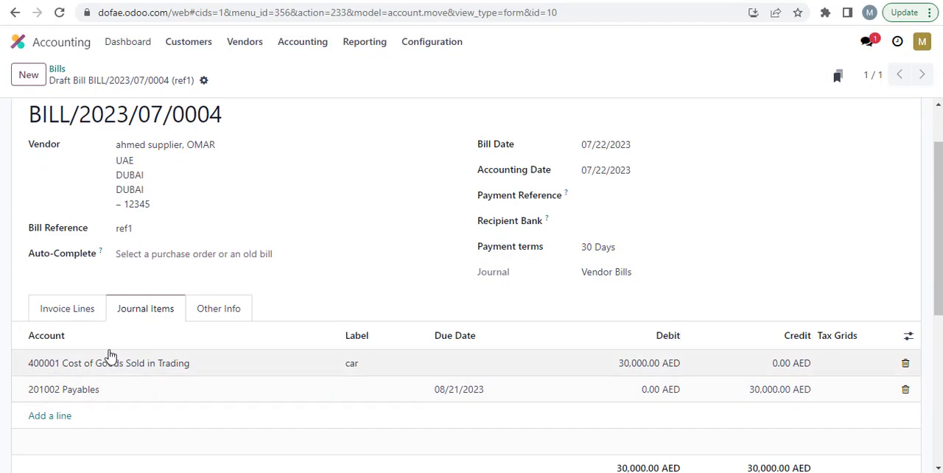
{"action": "left_click", "coordinate": [86, 316]}
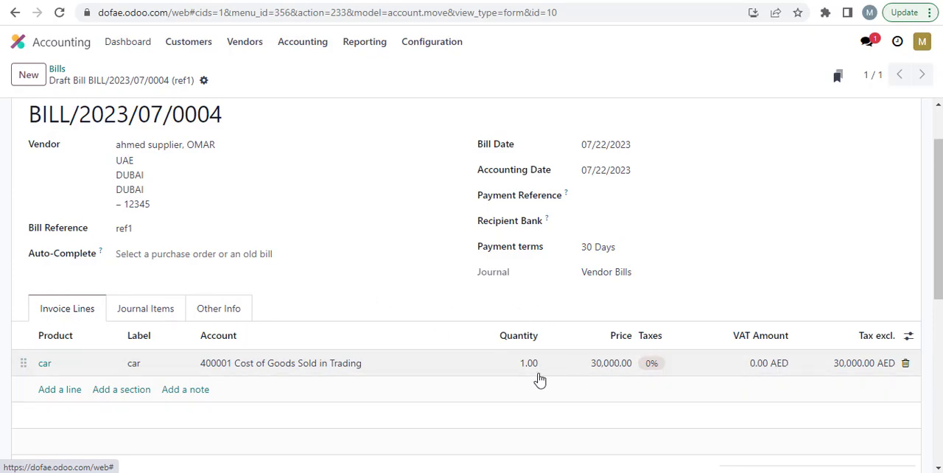
{"action": "scroll", "coordinate": [722, 238], "scroll_direction": "down", "scroll_amount": 2}
{"action": "scroll", "coordinate": [672, 200], "scroll_direction": "up", "scroll_amount": 1}
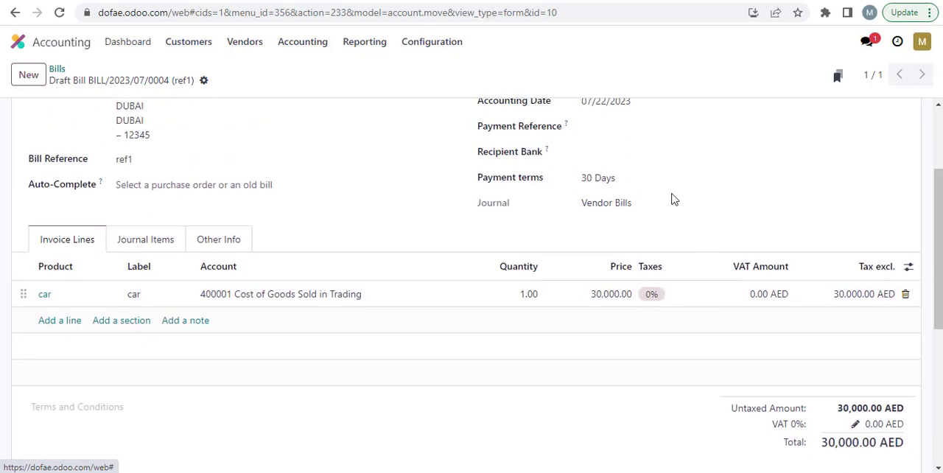
{"action": "scroll", "coordinate": [701, 232], "scroll_direction": "up", "scroll_amount": 2}
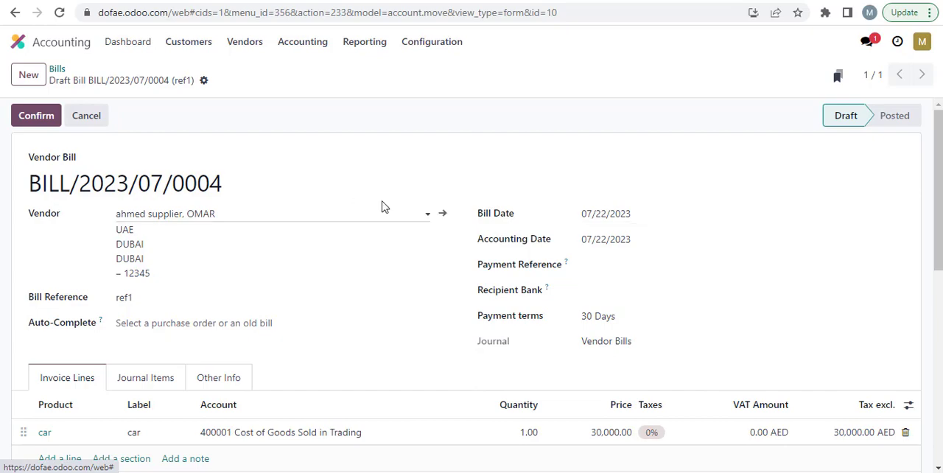
{"action": "left_click", "coordinate": [49, 123]}
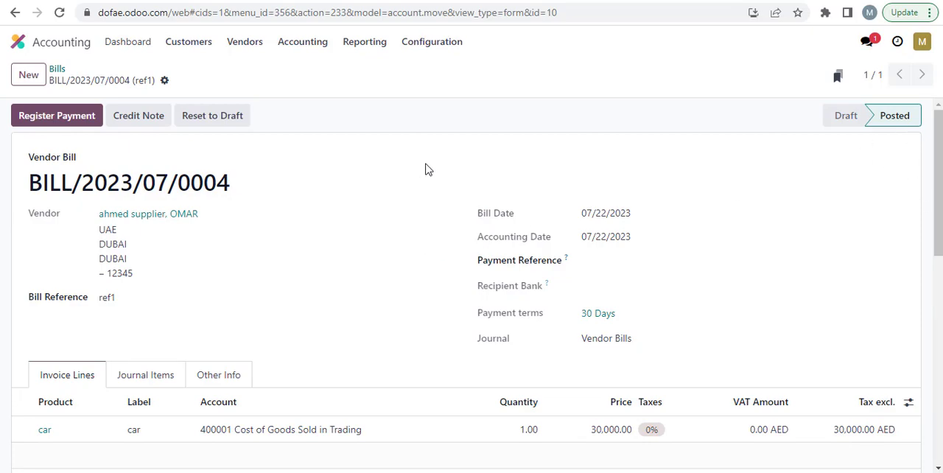
Step: Open the vendor bills list, and select the bill with reference ref1 to view its available actions
{"action": "left_click", "coordinate": [248, 44]}
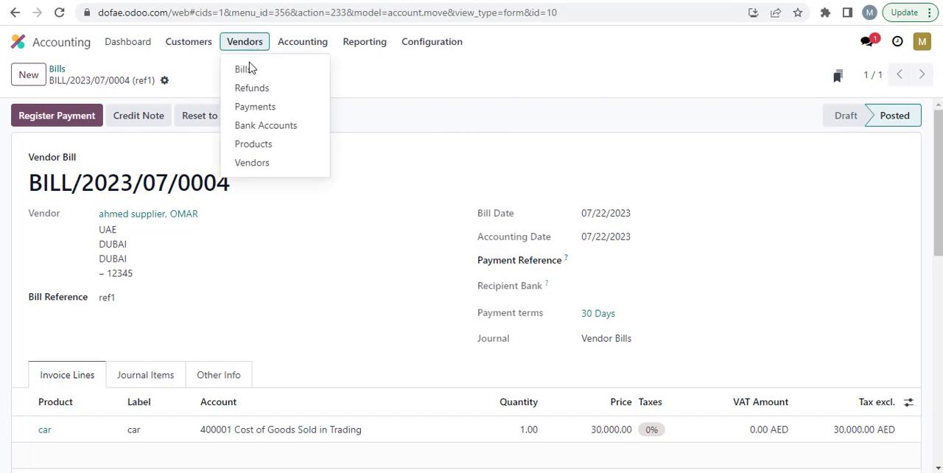
{"action": "left_click", "coordinate": [245, 69]}
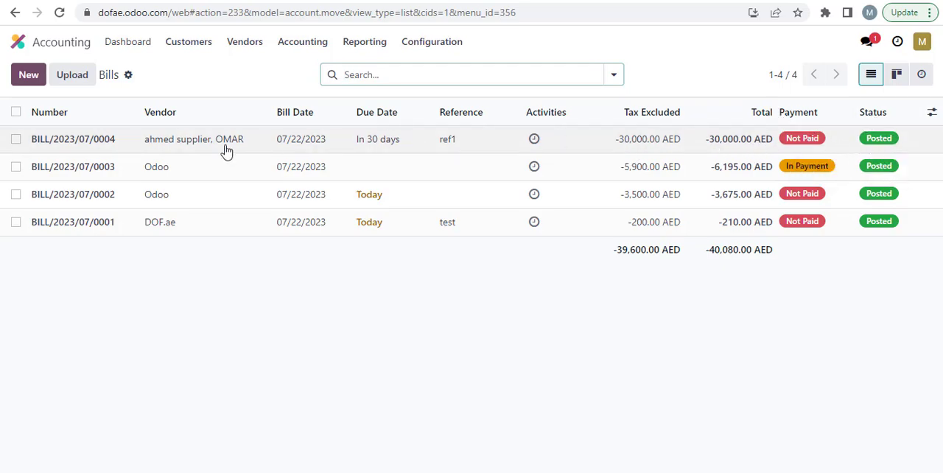
{"action": "left_click", "coordinate": [16, 140]}
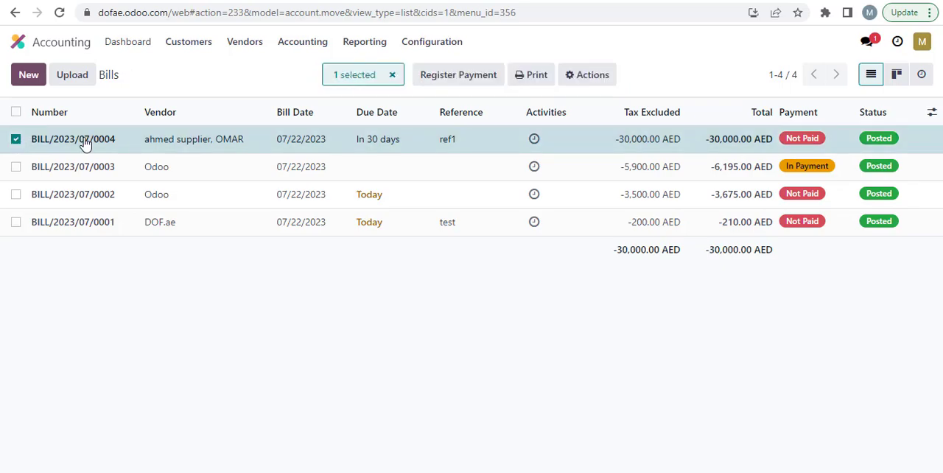
{"action": "left_click", "coordinate": [570, 79]}
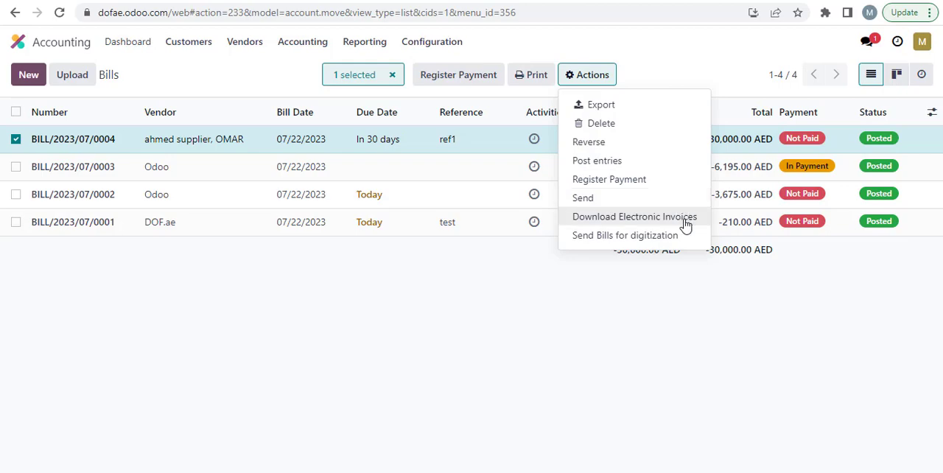
{"action": "left_click", "coordinate": [597, 295]}
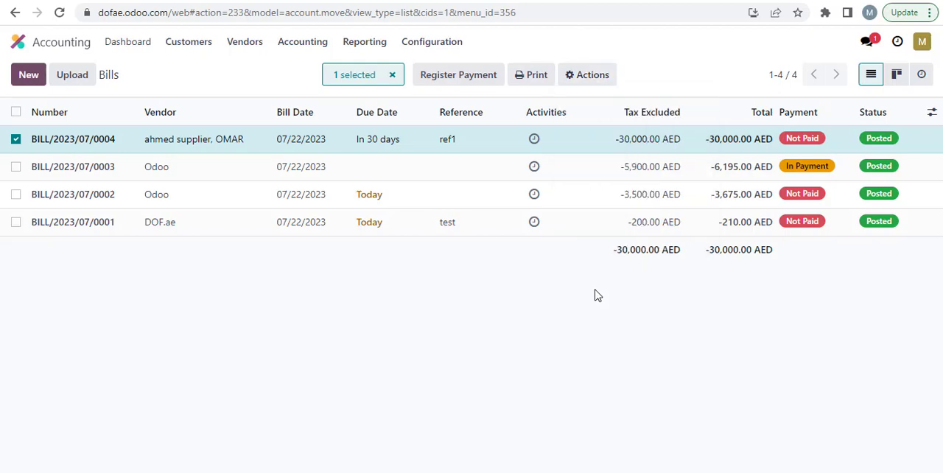
{"action": "key", "text": "F11"}
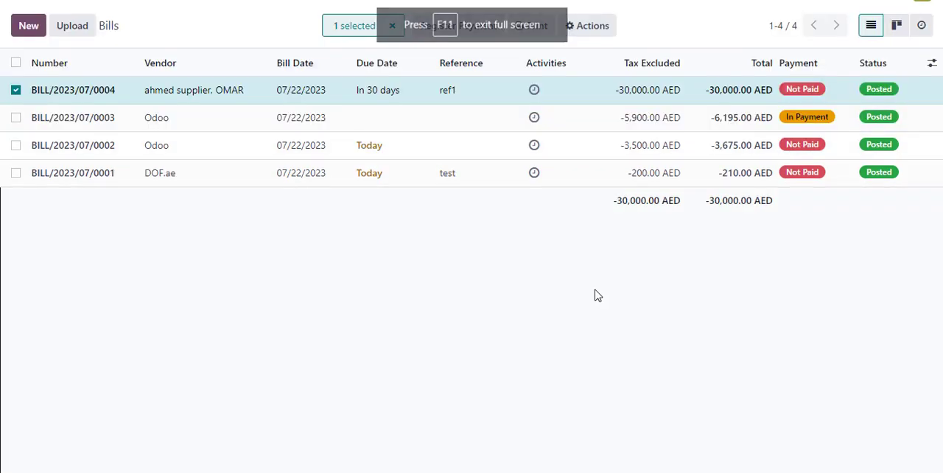